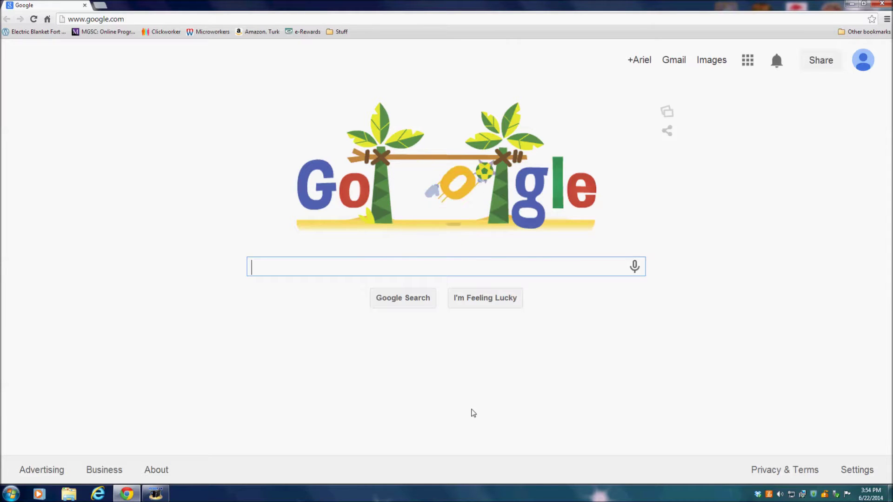
Search Google for "mod the sims 3" and open the Mod The Sims downloads page for Sims 3
text(p)
key(BackSpace)
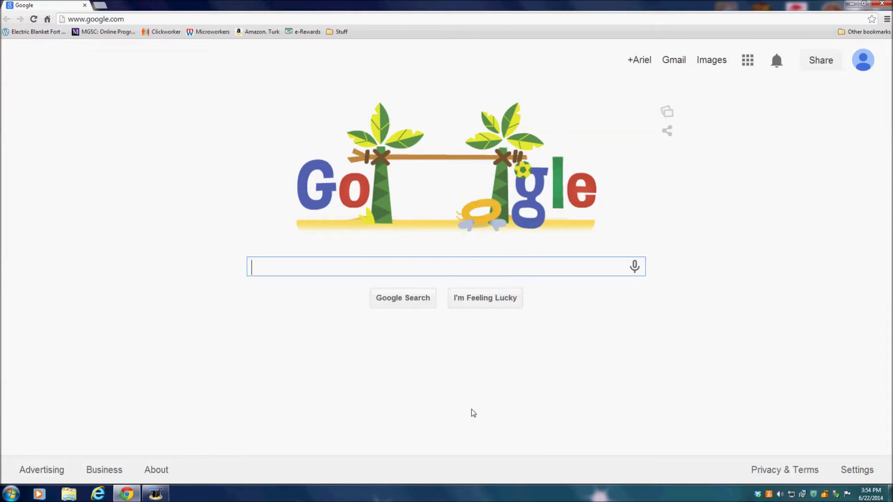
text(mod the sims 3)
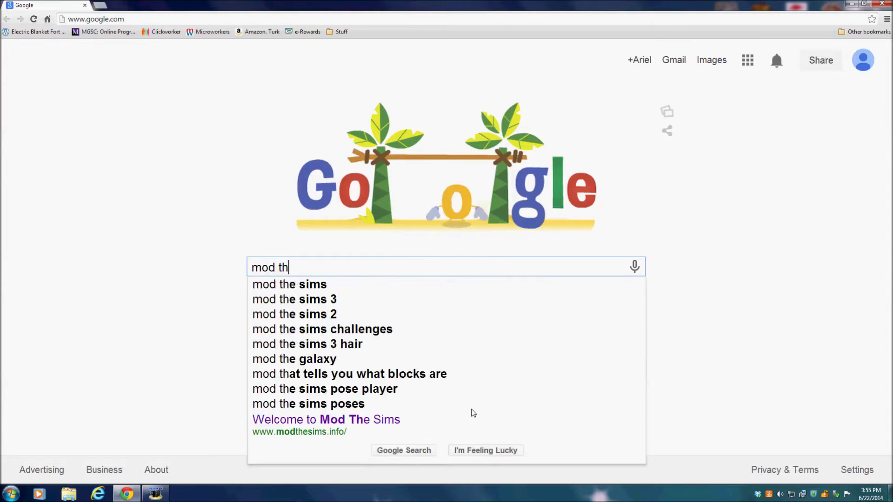
key(Return)
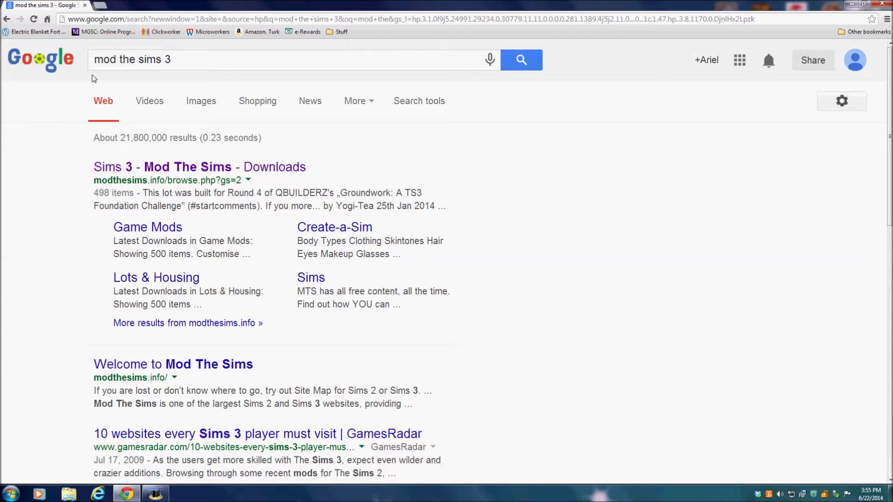
click(261, 166)
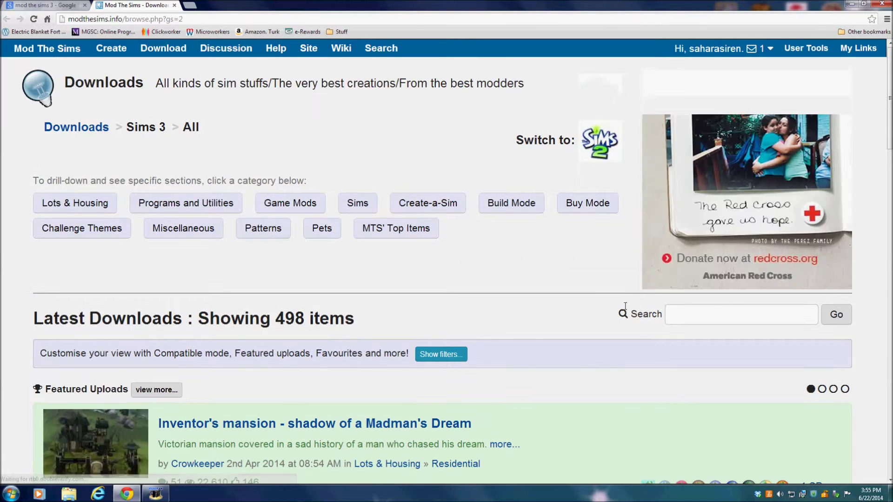
Search the Sims 3 downloads for "pose player" and look over the results
click(714, 314)
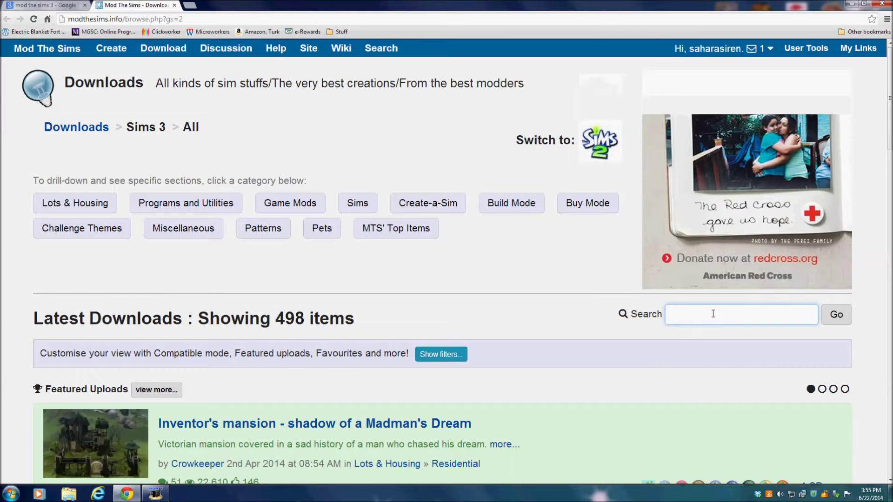
text(pose player)
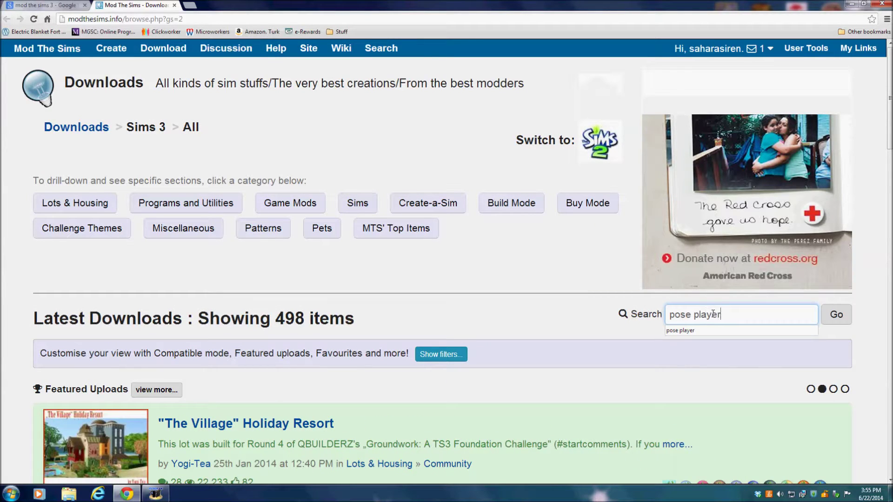
key(Return)
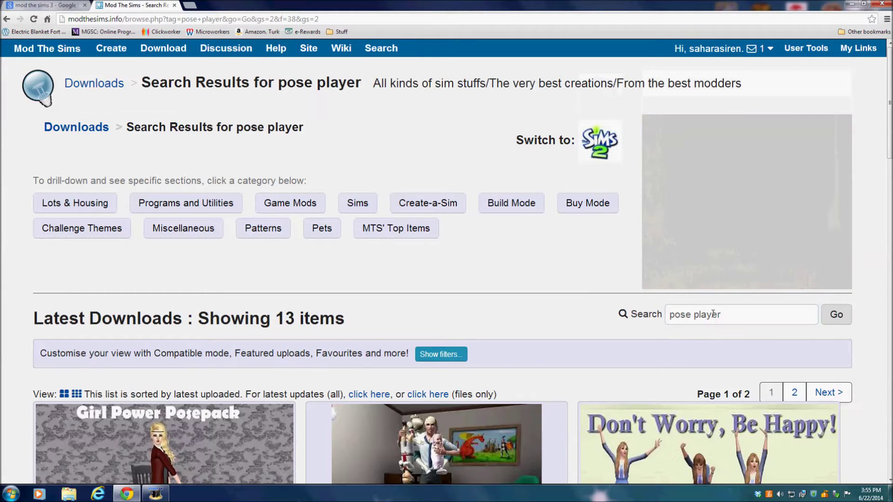
scroll(585, 339, down, 6)
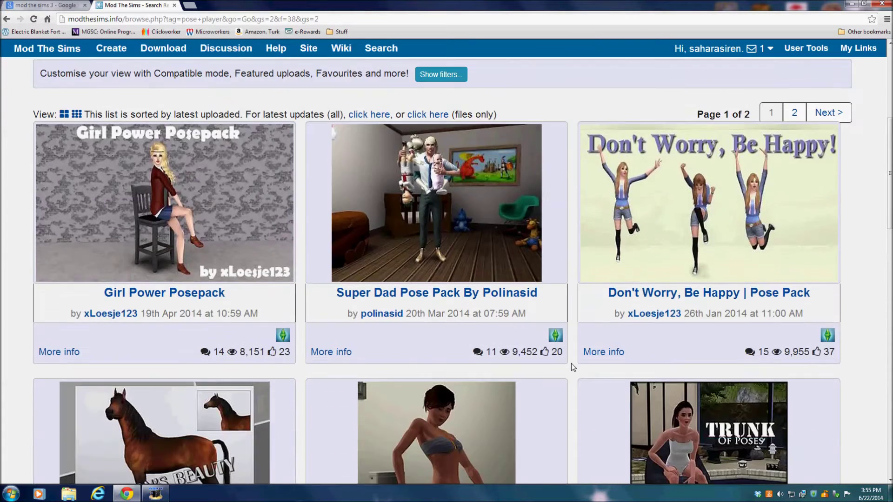
scroll(572, 364, up, 1)
scroll(571, 363, up, 5)
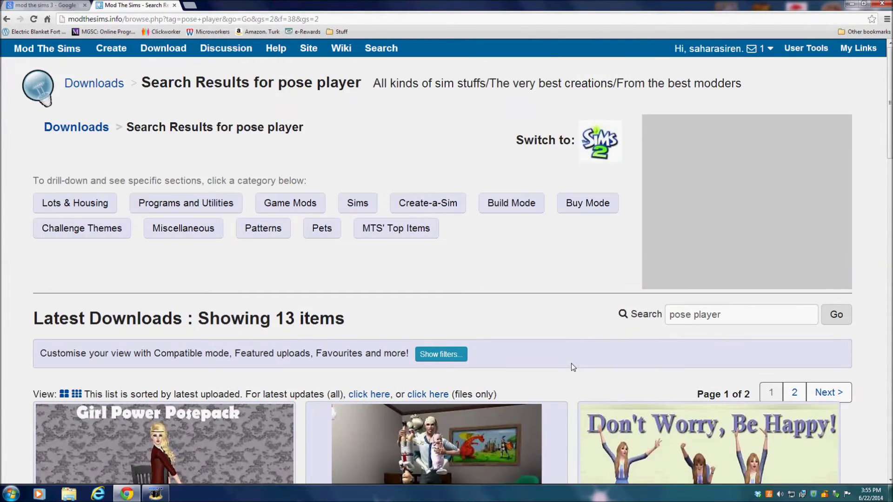
click(286, 207)
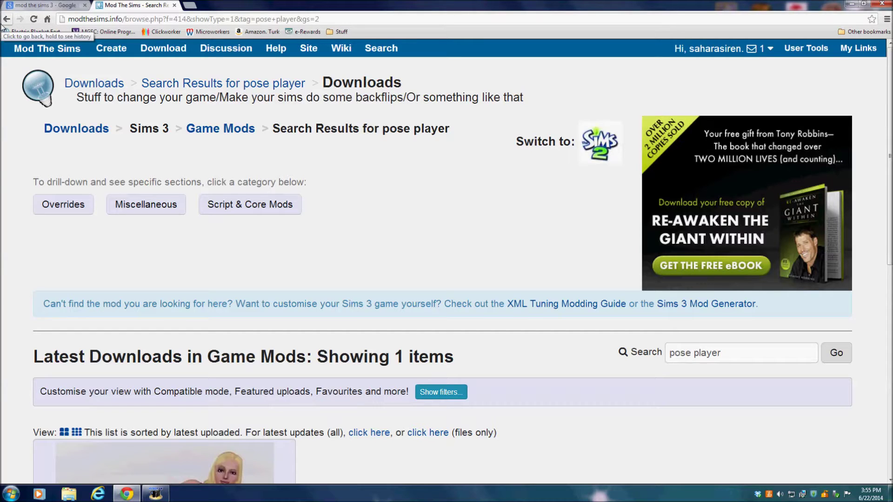
scroll(356, 284, down, 1)
scroll(351, 262, up, 1)
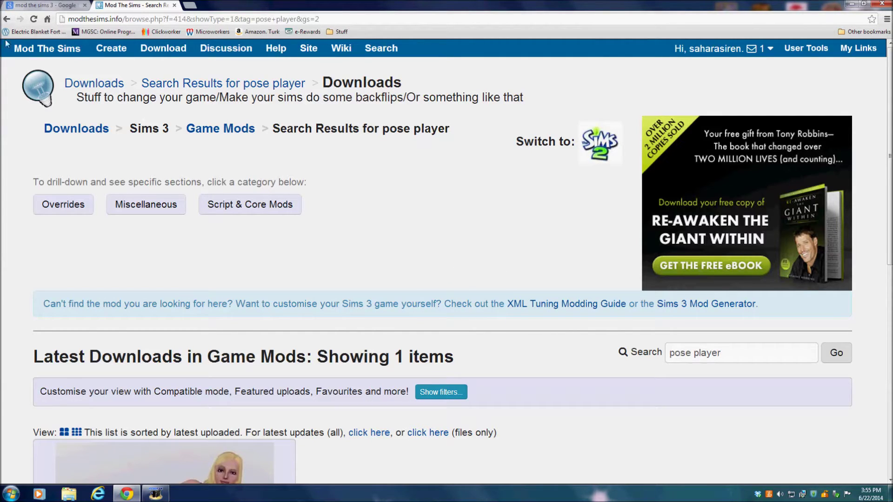
click(7, 19)
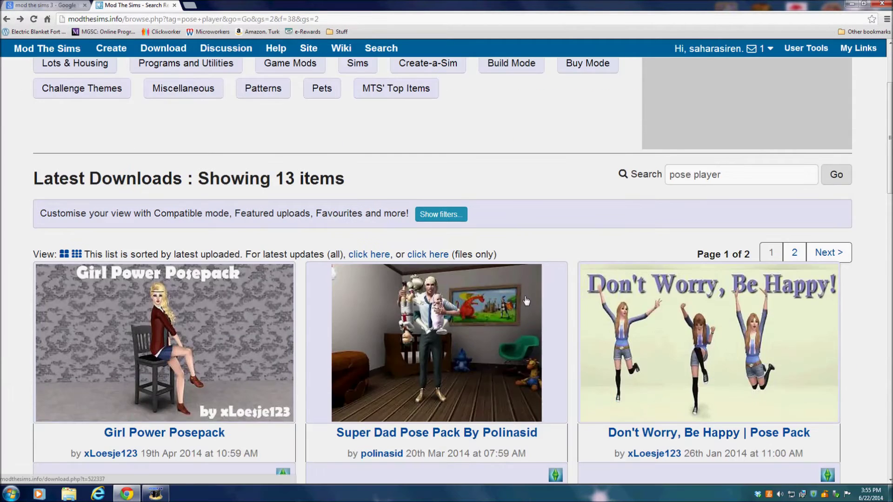
Narrow the pose player results to the Game Mods category and open the Pose Player Updated 8-22-13 page
scroll(526, 302, up, 4)
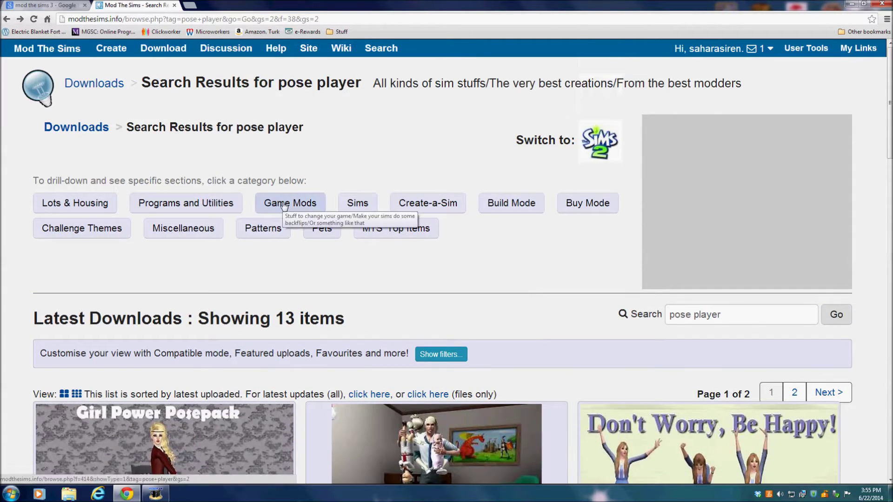
click(285, 205)
scroll(422, 317, down, 5)
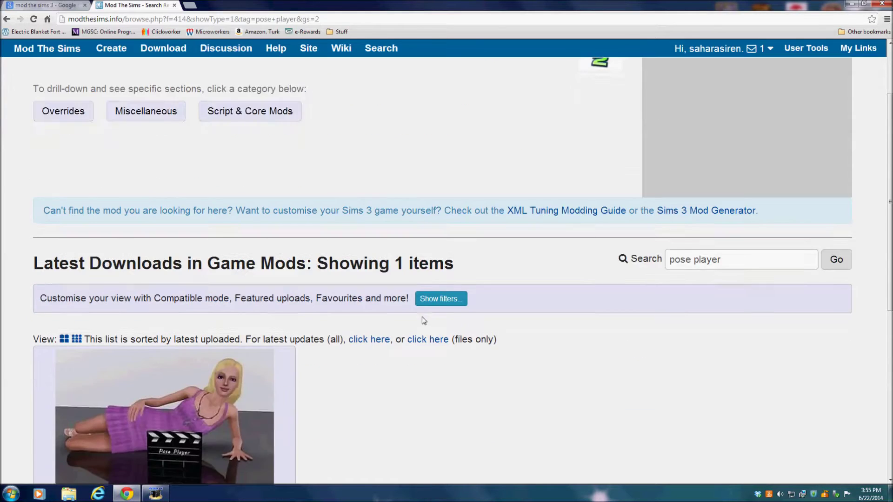
scroll(422, 321, down, 1)
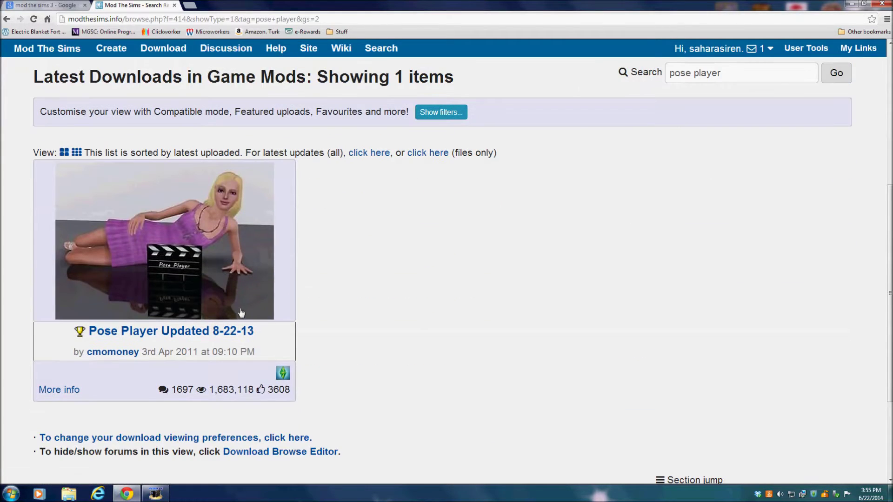
click(221, 288)
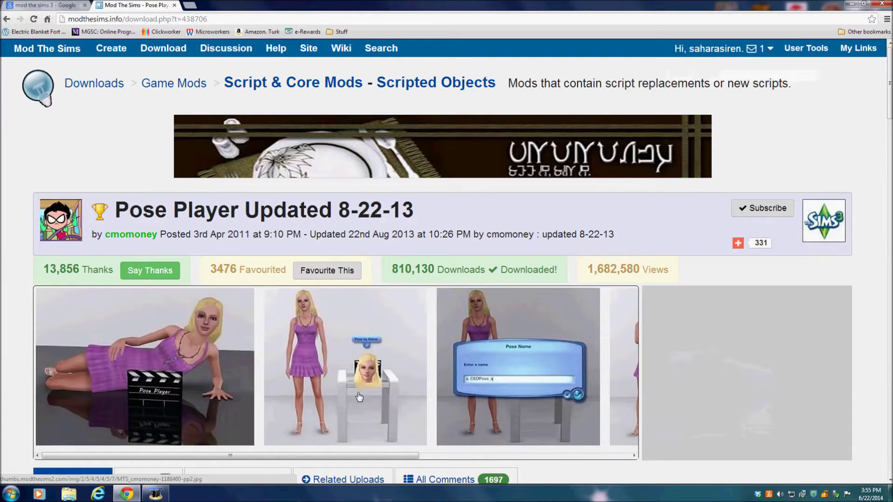
Show the Pose Player's install instructions and open the linked TS3 CC Basics guide
scroll(359, 396, down, 3)
scroll(359, 395, down, 3)
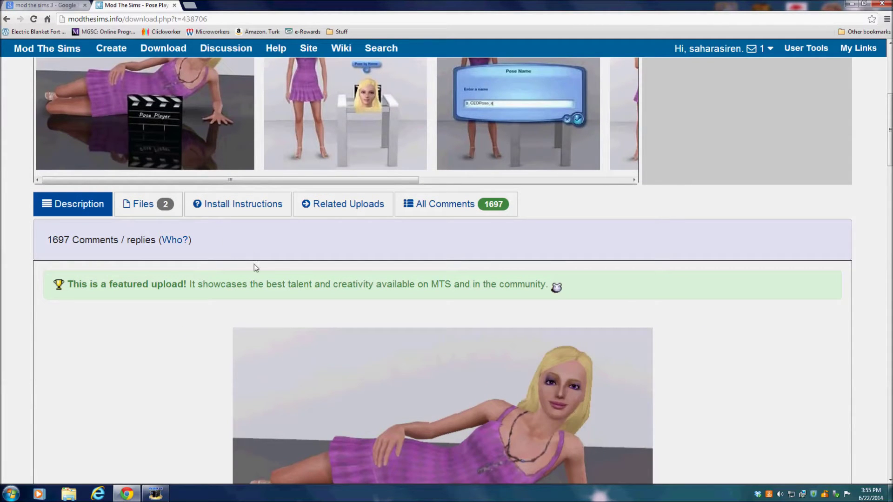
click(238, 204)
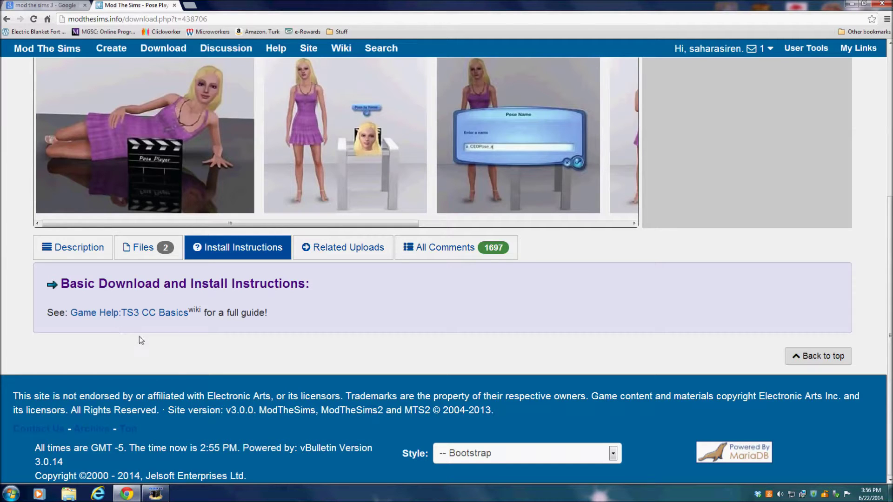
click(112, 313)
Read through the Custom Content Basics guide, from the summary of steps down to the types of Sims 3 files
scroll(292, 382, down, 1)
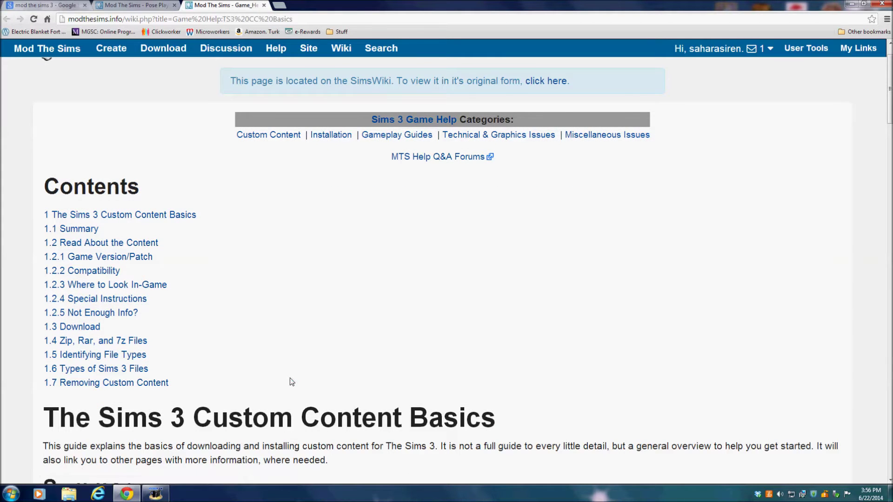
scroll(367, 391, down, 1)
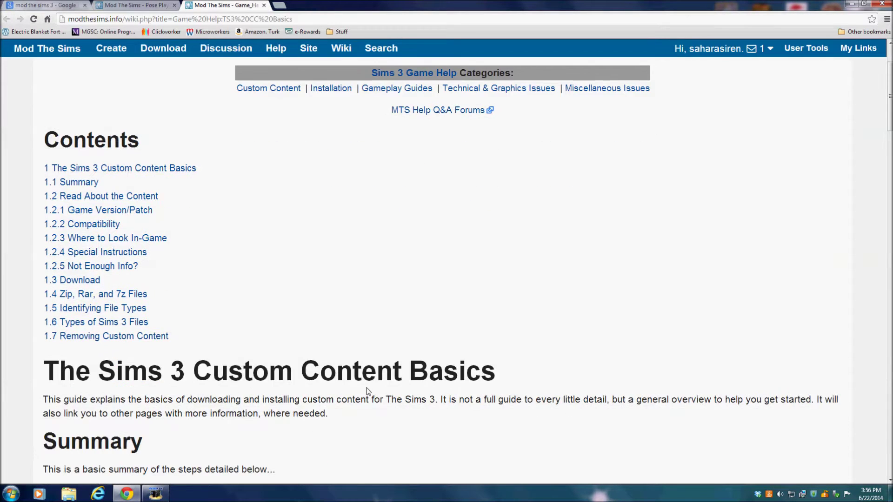
scroll(367, 392, down, 4)
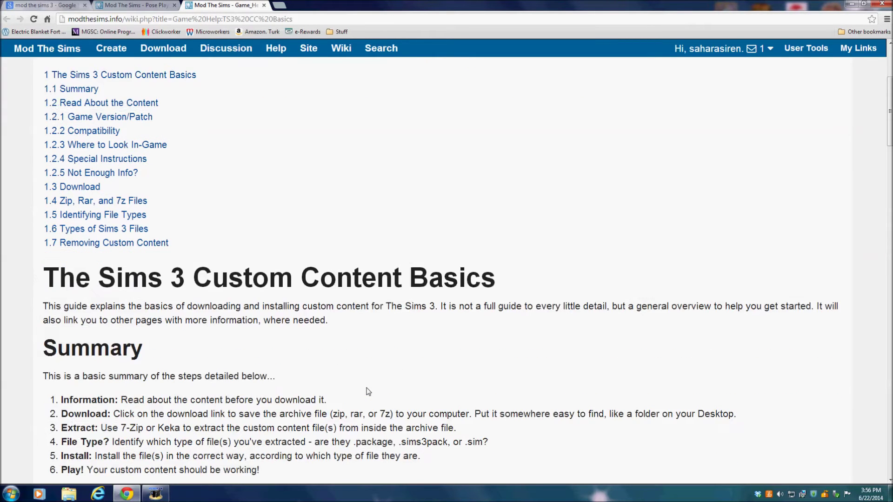
scroll(362, 389, down, 1)
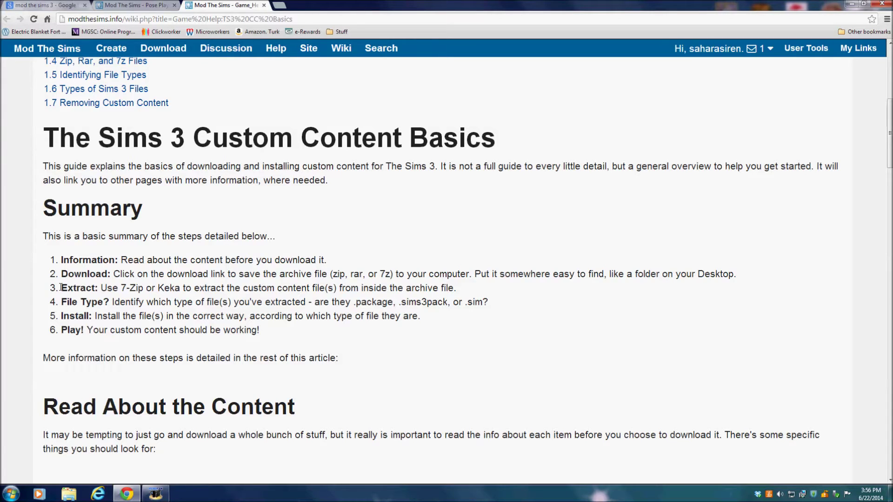
drag(60, 287, 155, 290)
click(154, 289)
scroll(75, 291, down, 4)
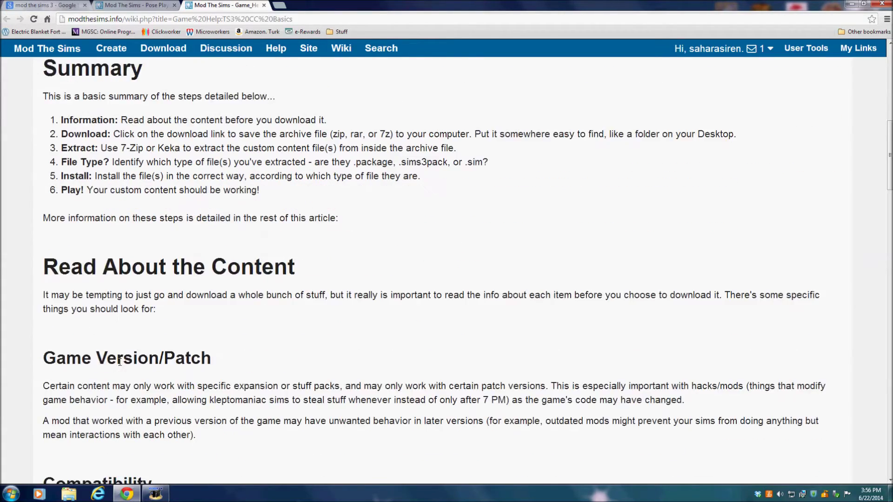
scroll(211, 356, down, 15)
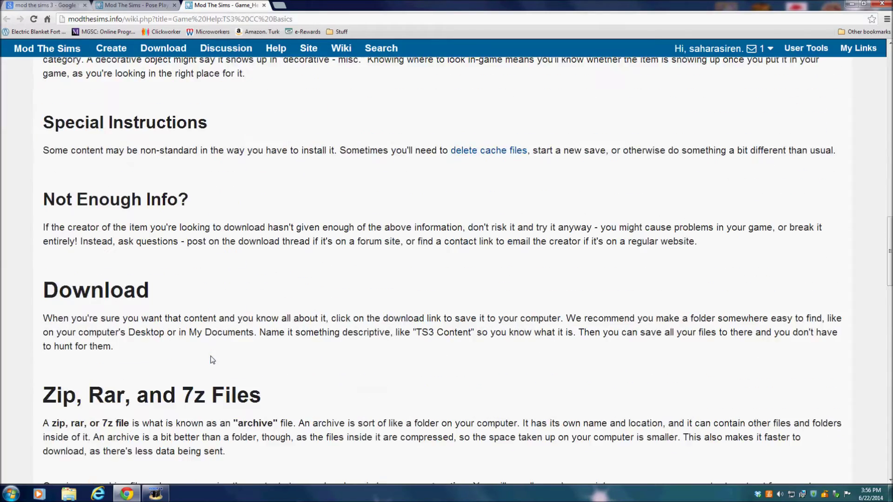
scroll(211, 356, down, 15)
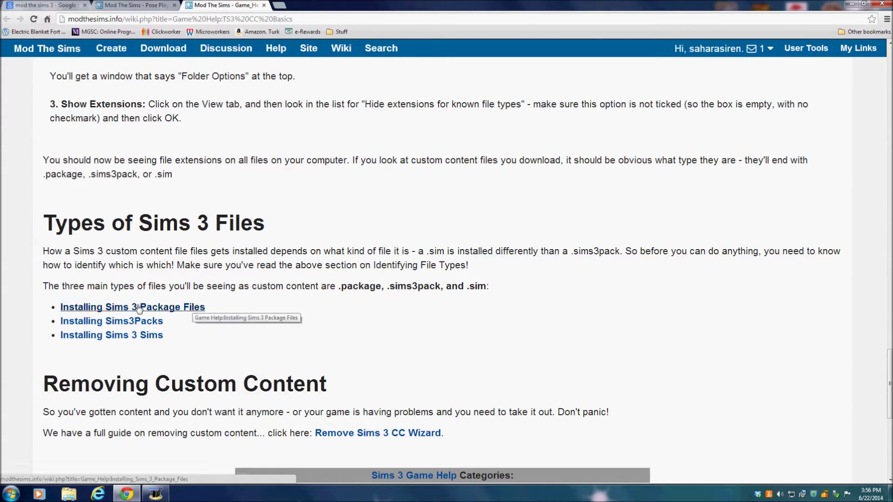
Open the Installing Sims 3 Package Files guide and highlight "patch version 1.12.70" in its Game Version section
click(190, 308)
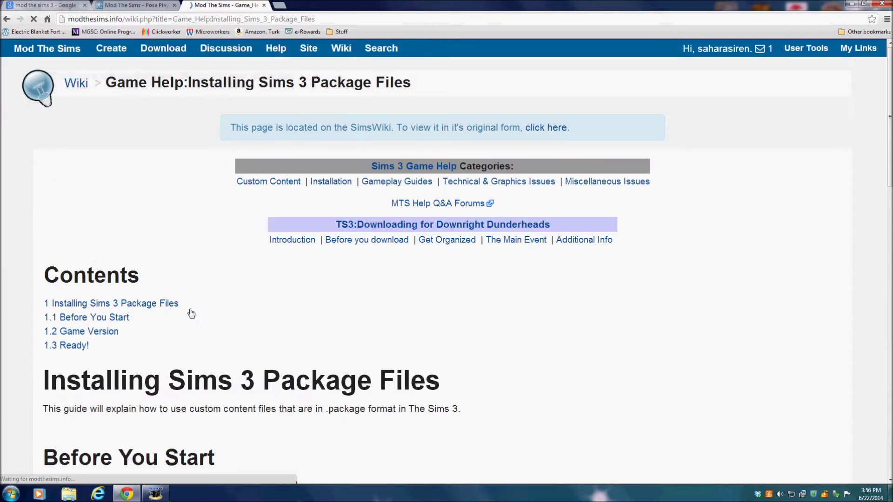
scroll(257, 317, down, 3)
scroll(255, 317, down, 2)
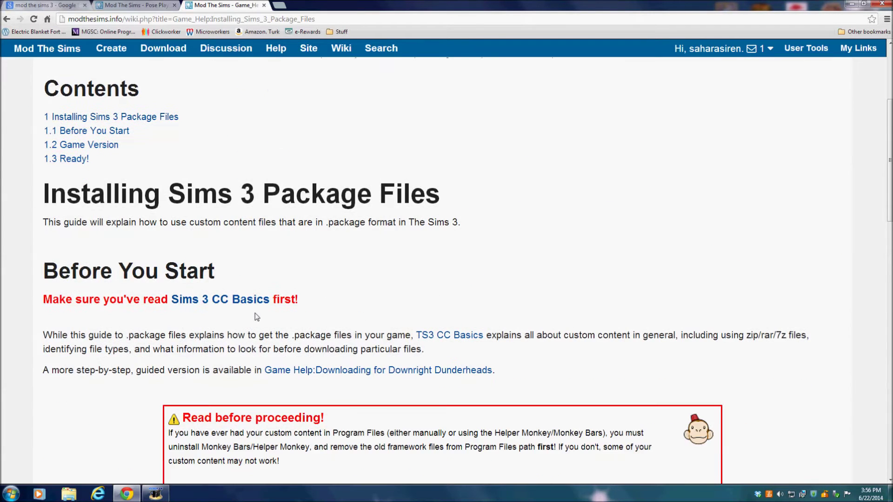
scroll(254, 318, down, 8)
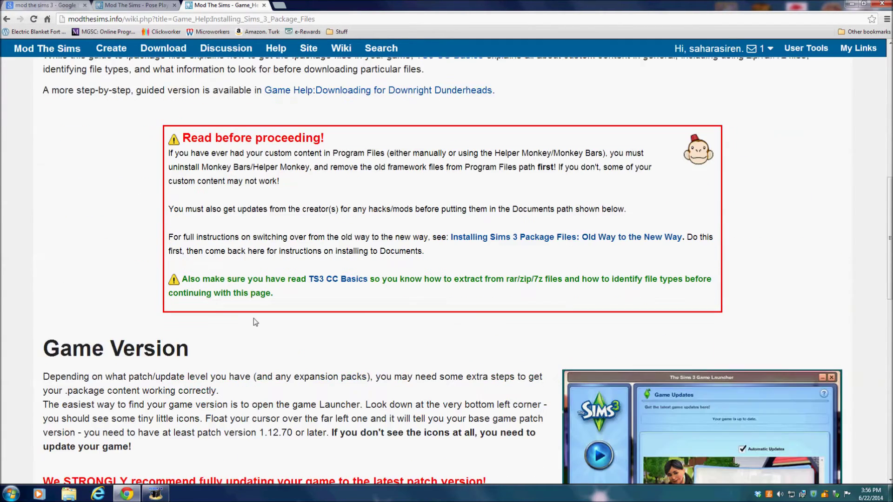
drag(196, 293, 295, 293)
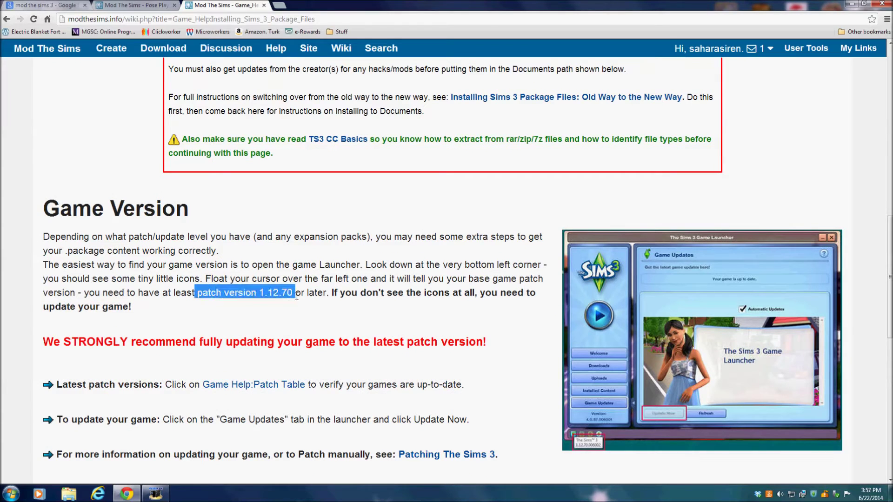
click(10, 493)
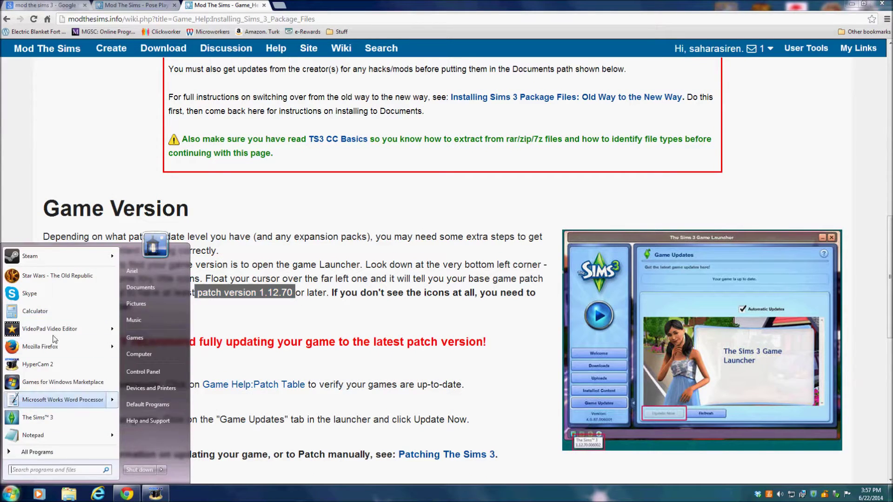
click(223, 398)
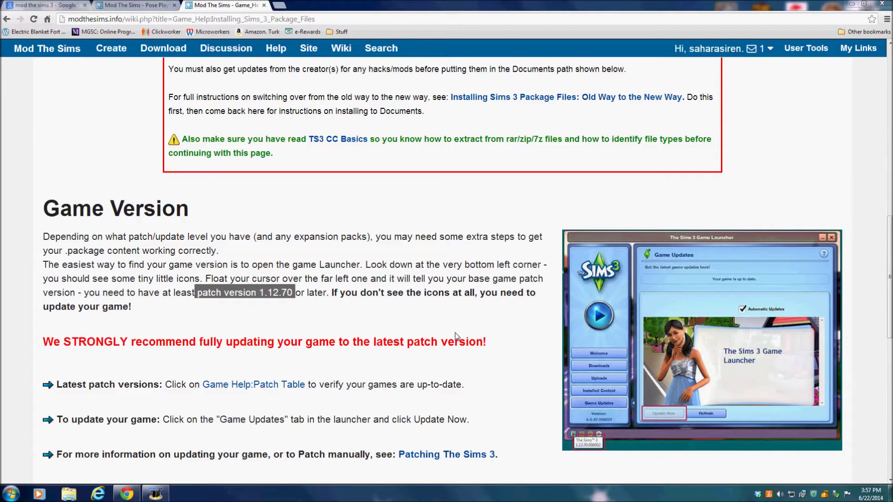
click(851, 3)
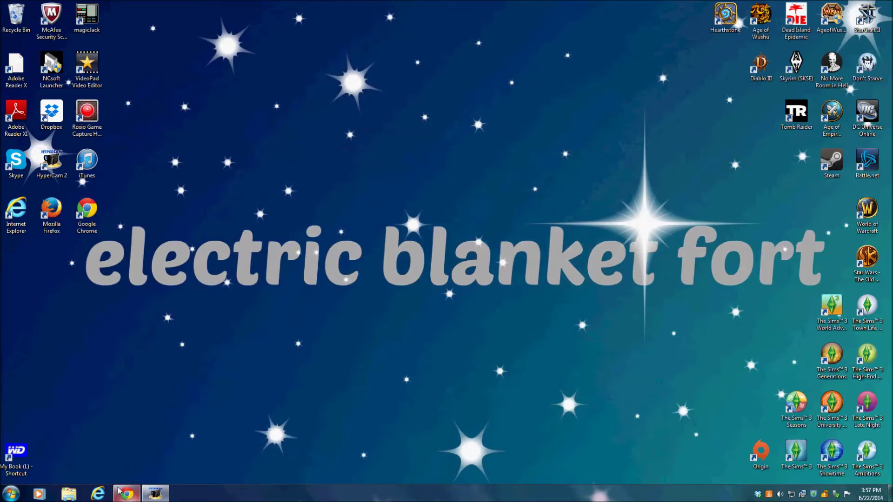
click(10, 493)
key(Escape)
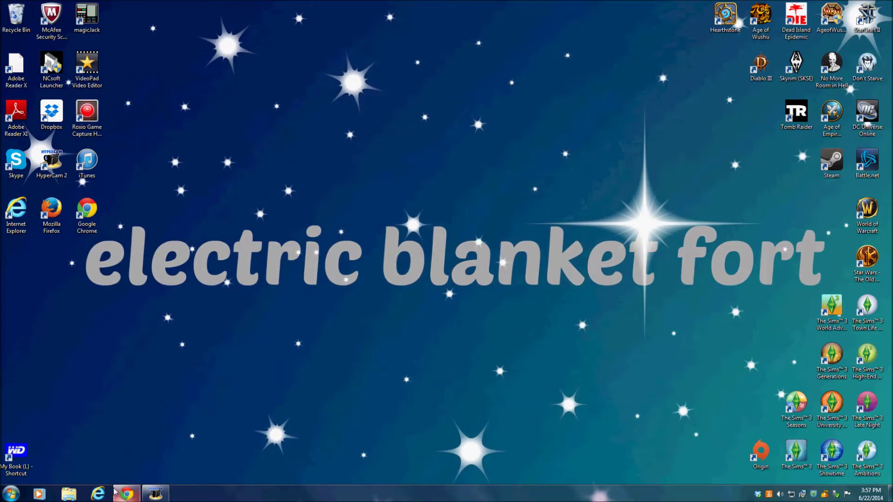
click(122, 494)
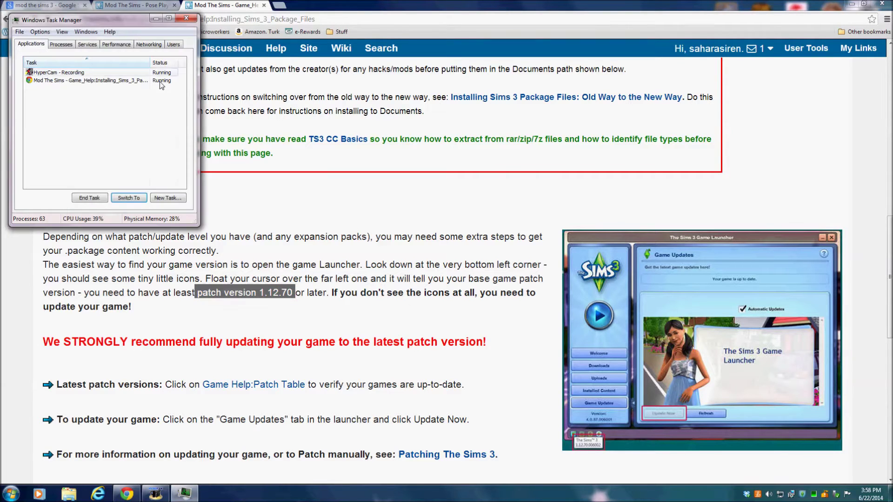
key(alt+F4)
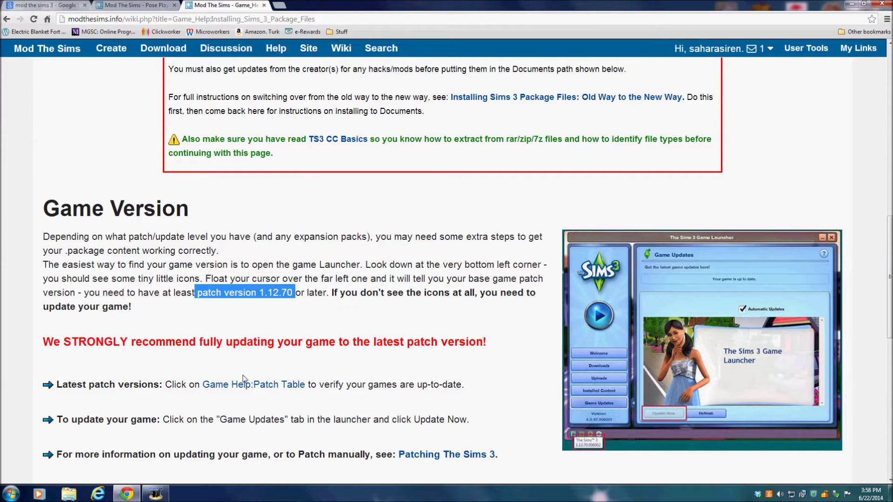
Open The Sims 3 launcher to check the installed game version, and minimize it to return to the guide
click(10, 493)
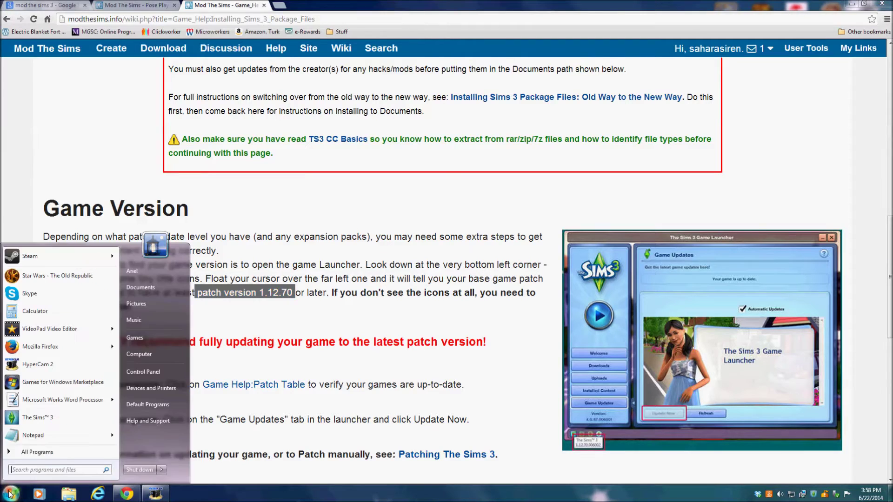
click(38, 418)
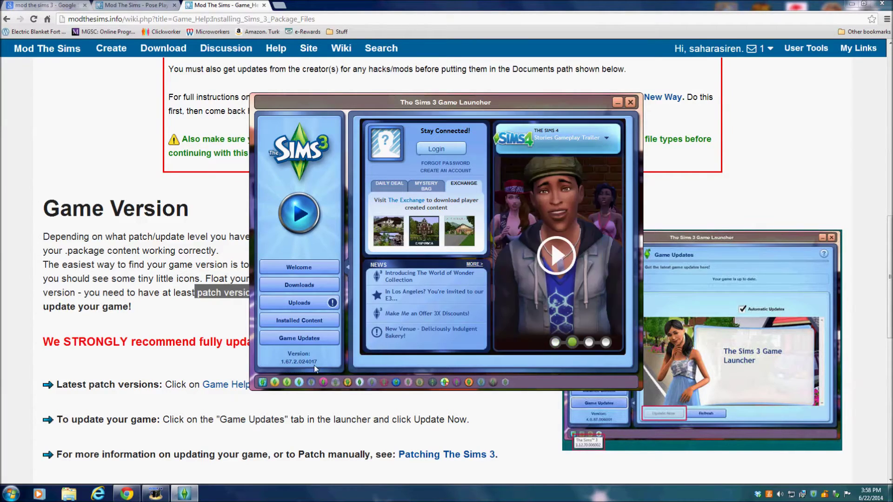
click(618, 102)
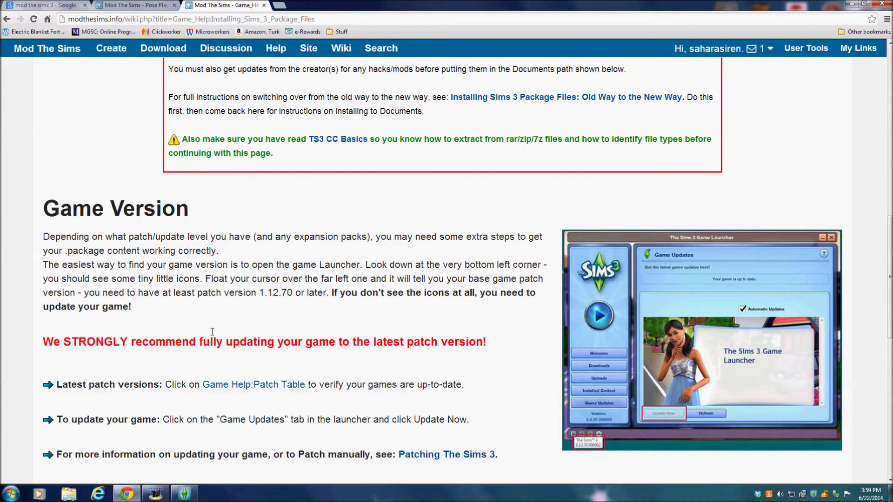
Open the guide page for a game patched to 1.12.70 or higher and go to its Setup Folders & Files section
scroll(252, 344, down, 2)
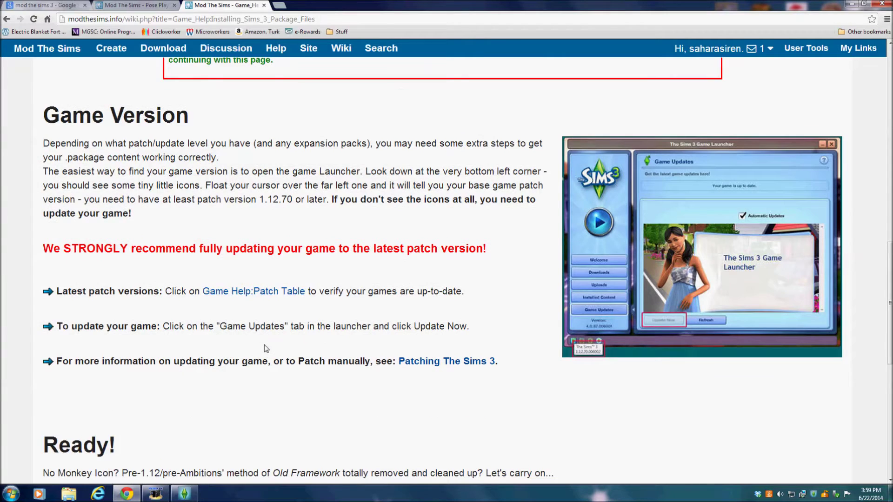
scroll(264, 345, down, 4)
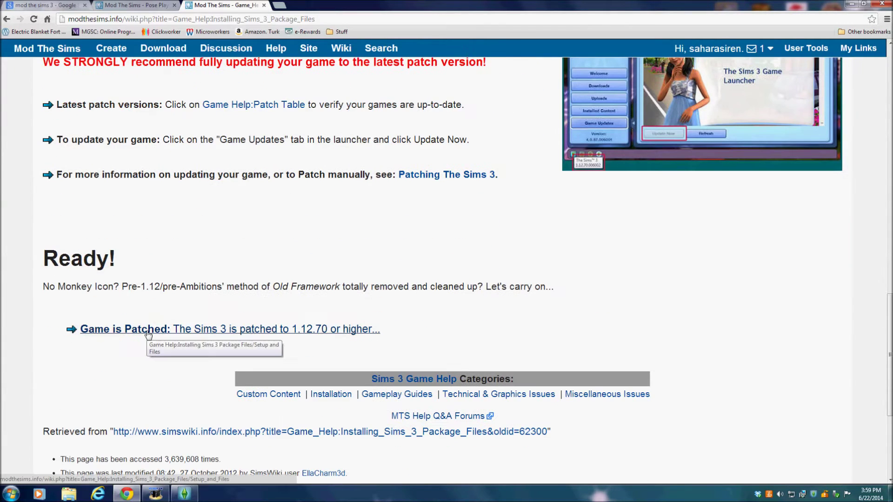
click(126, 331)
scroll(247, 351, down, 2)
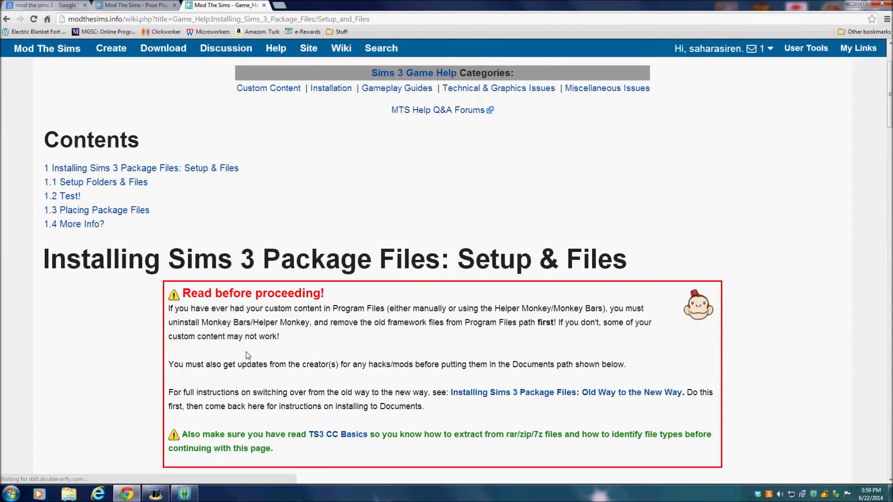
scroll(247, 356, down, 8)
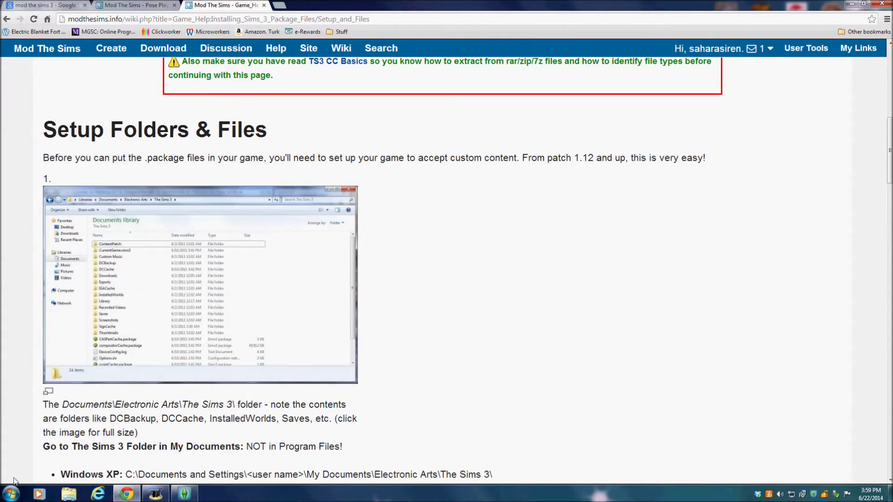
Browse to the Documents\Electronic Arts\The Sims 3 folder in Windows Explorer, move its window aside and return to the guide
click(68, 495)
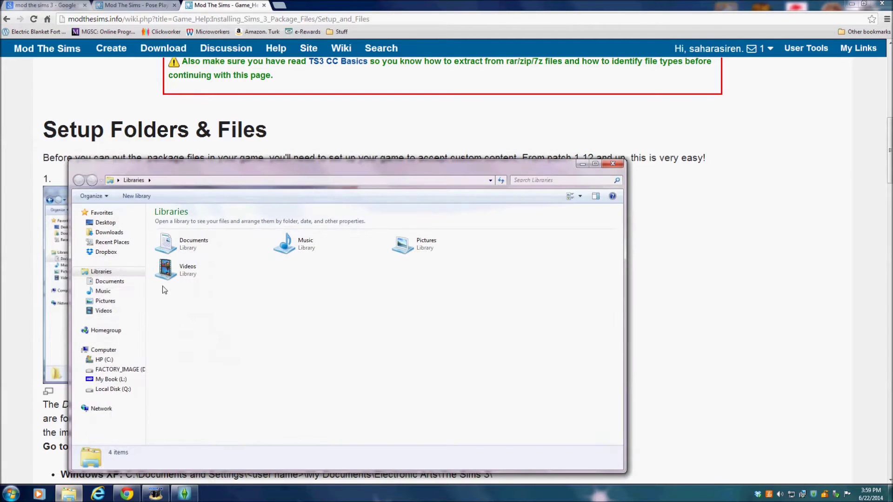
double_click(203, 251)
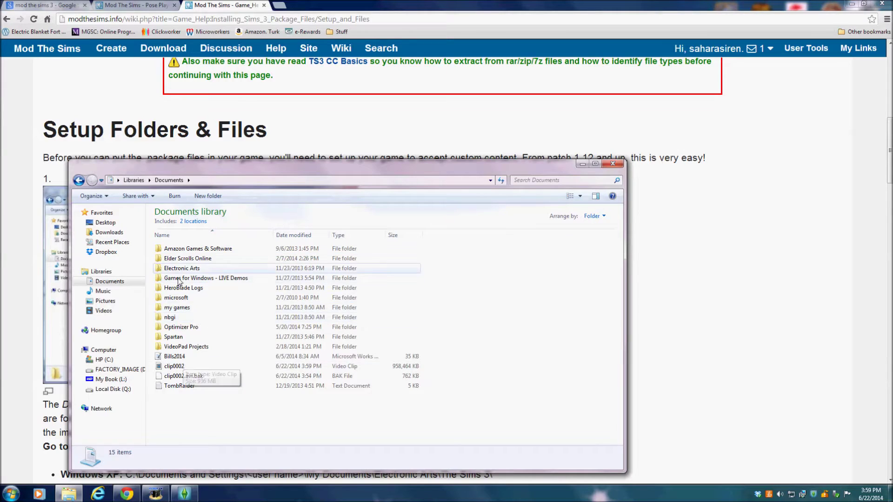
double_click(228, 268)
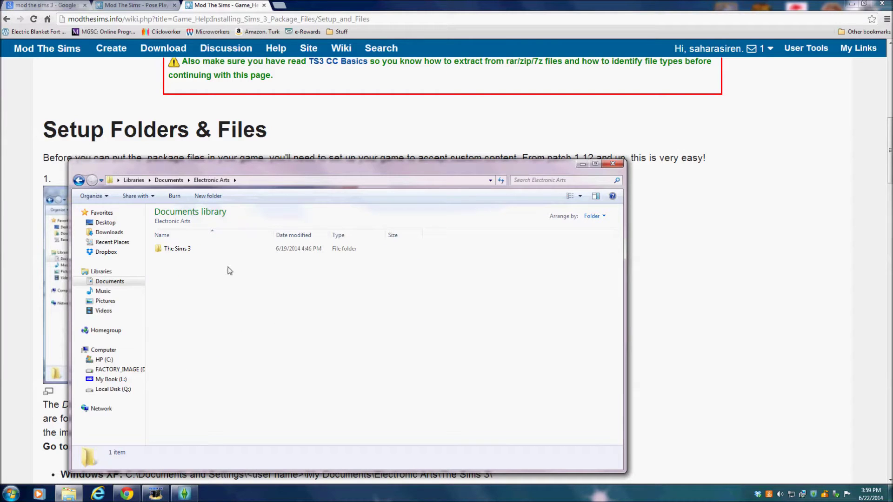
double_click(190, 254)
scroll(411, 326, down, 1)
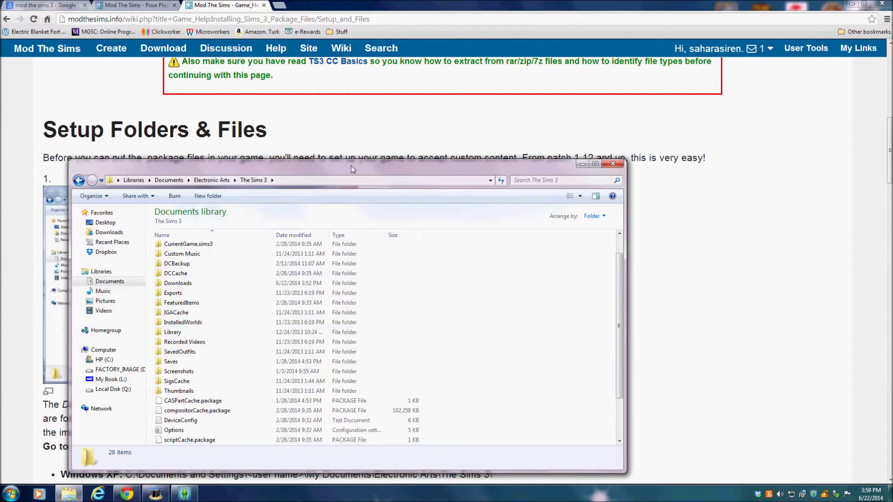
drag(352, 169, 549, 44)
click(372, 442)
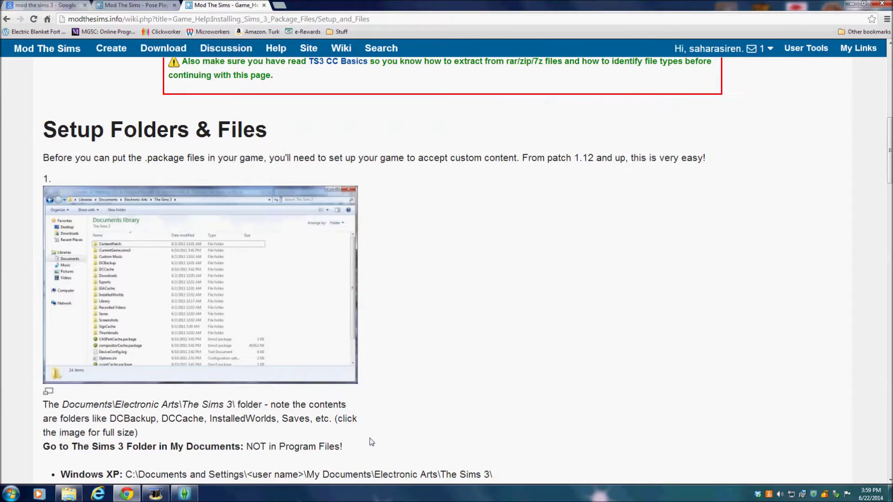
Save the guide's linked framework download as FrameworkSetup (1).zip in the Documents\Electronic Arts\The Sims 3 folder
scroll(370, 427, down, 5)
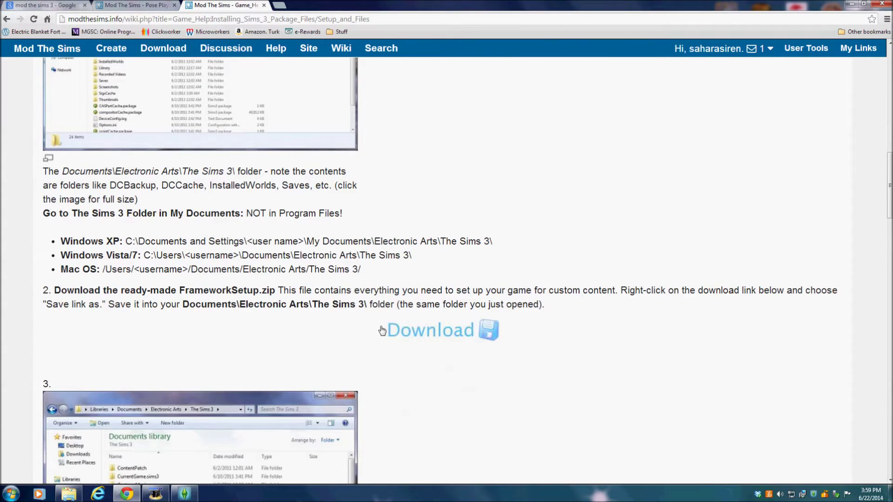
right_click(431, 331)
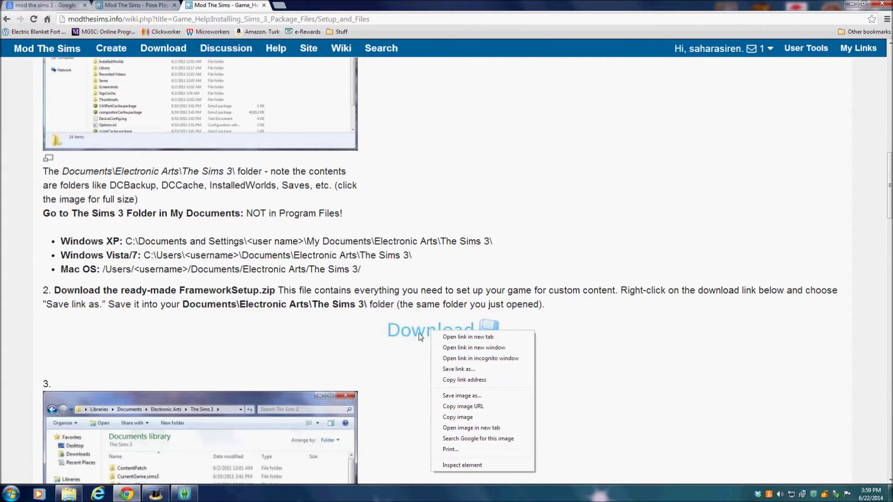
click(457, 372)
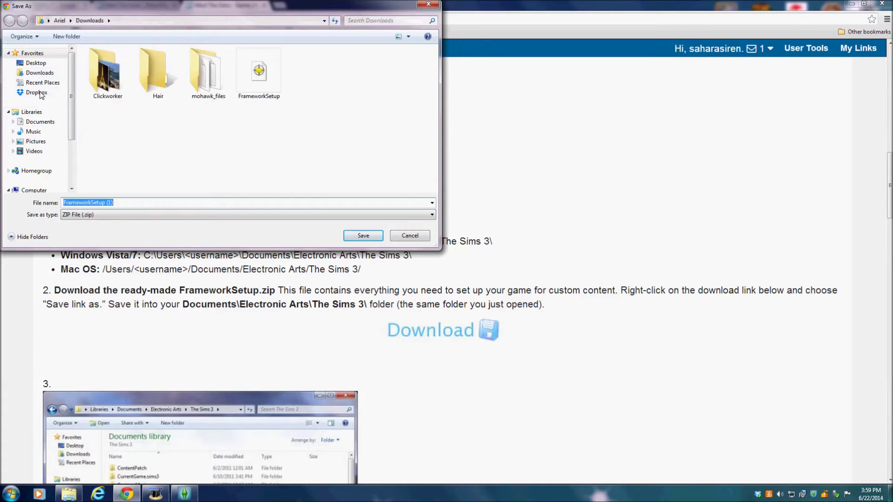
click(40, 122)
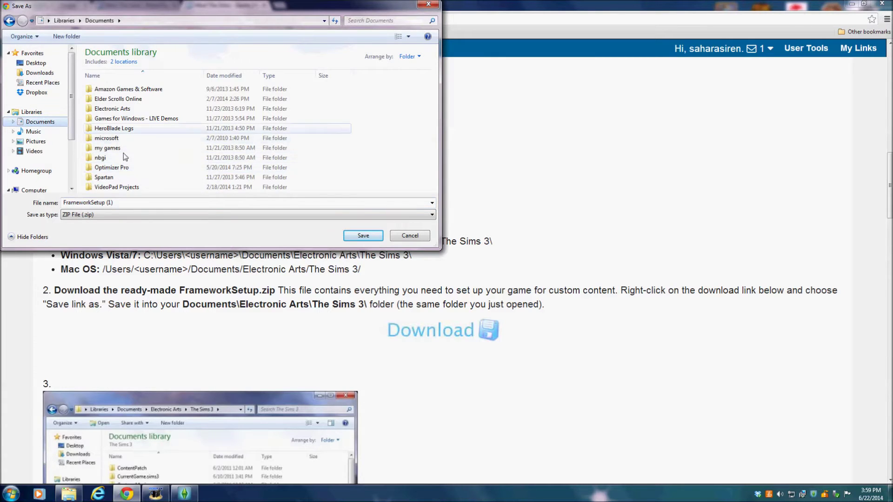
double_click(112, 108)
double_click(106, 88)
scroll(127, 142, down, 1)
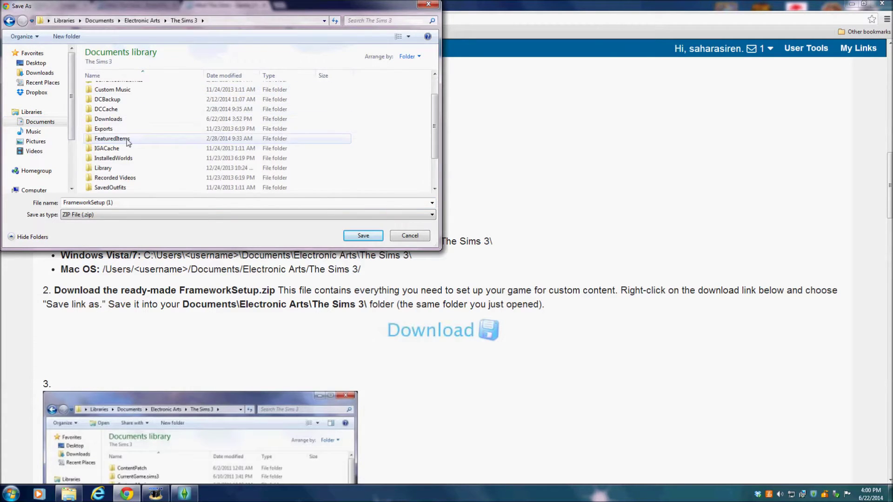
click(363, 236)
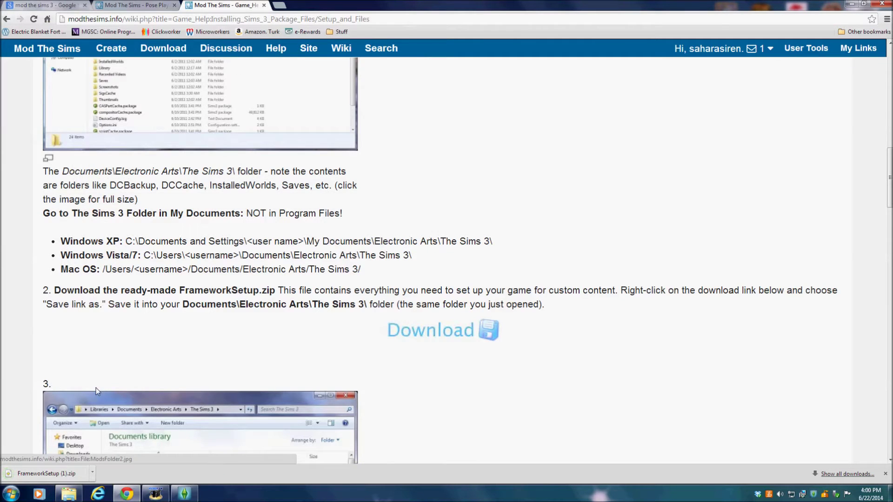
Open the downloaded FrameworkSetup (1).zip and extract its Mods folder into Documents\Electronic Arts\The Sims 3
scroll(96, 390, down, 1)
click(29, 474)
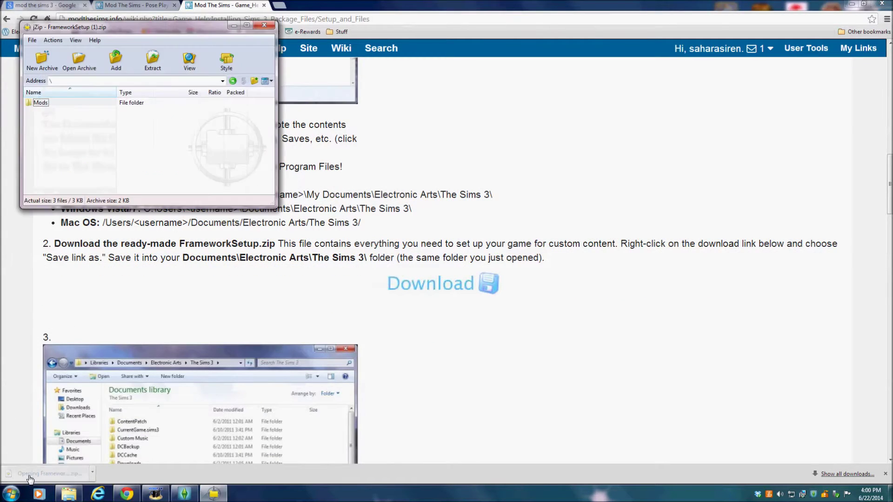
click(41, 106)
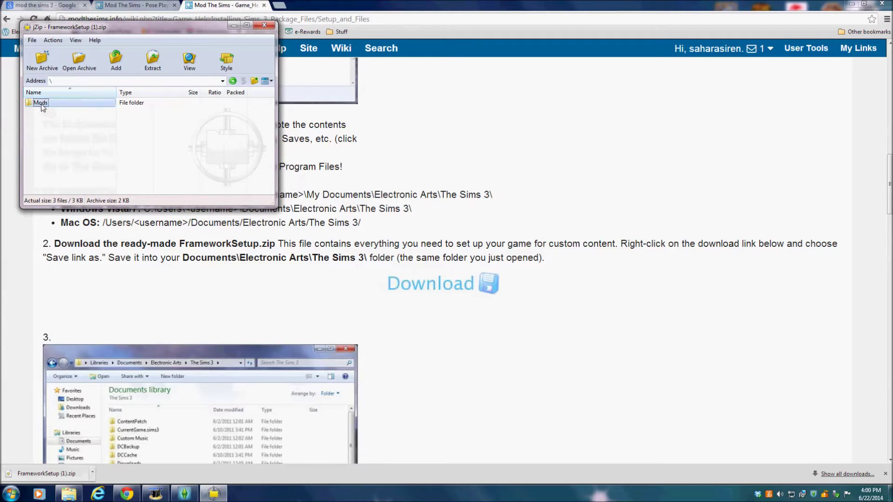
right_click(43, 107)
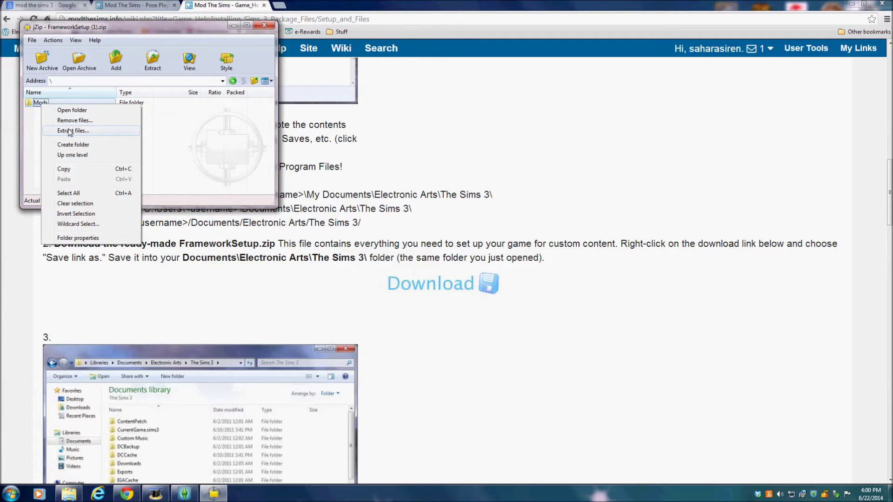
click(70, 131)
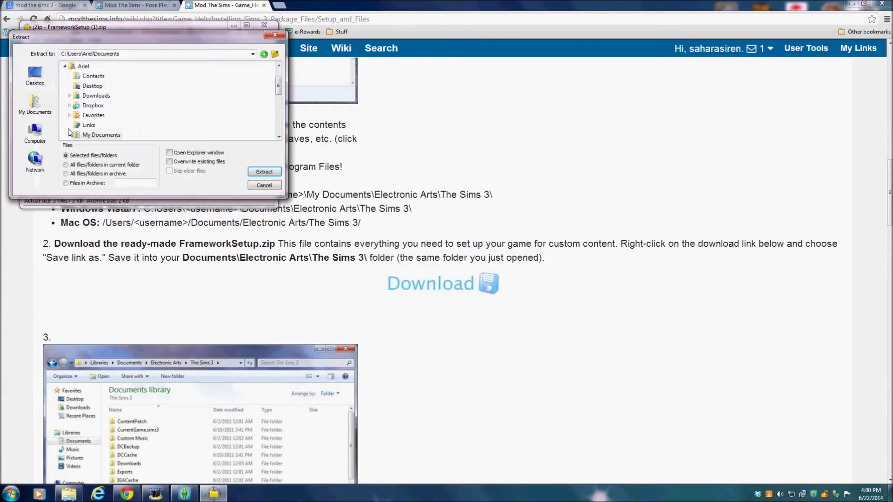
mouse_move(278, 85)
mouse_down()
mouse_move(279, 77)
mouse_move(278, 87)
mouse_up()
scroll(283, 96, down, 2)
click(122, 77)
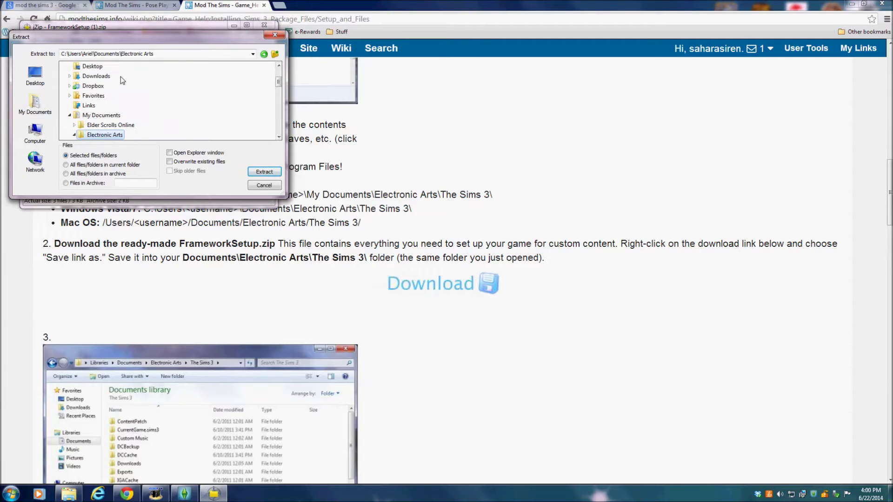
click(117, 115)
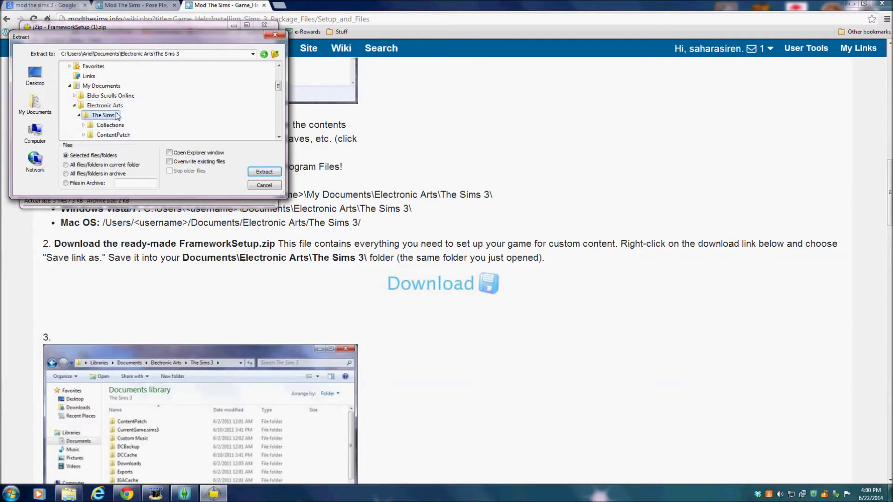
click(272, 174)
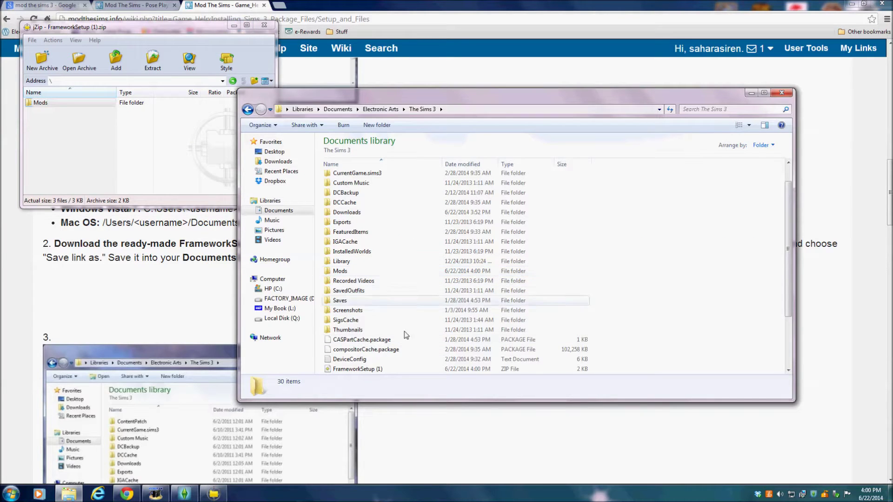
Open the extracted Mods folder and its Packages subfolder to check their contents
click(353, 271)
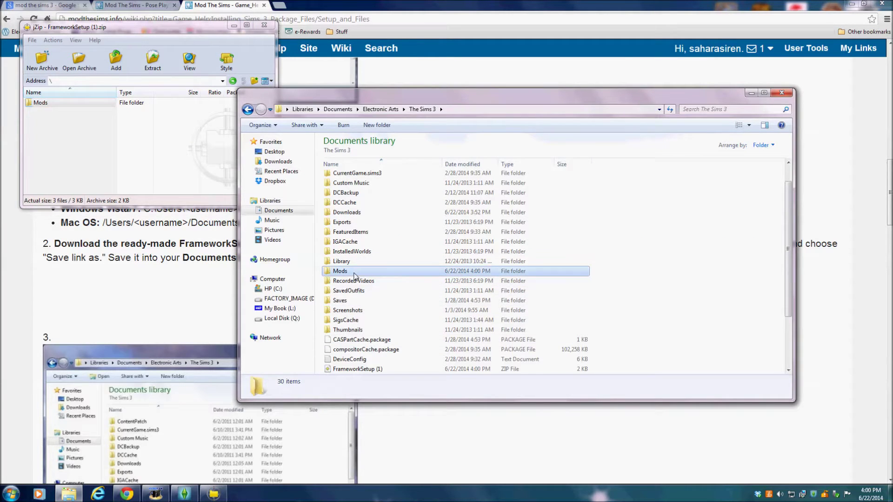
double_click(384, 271)
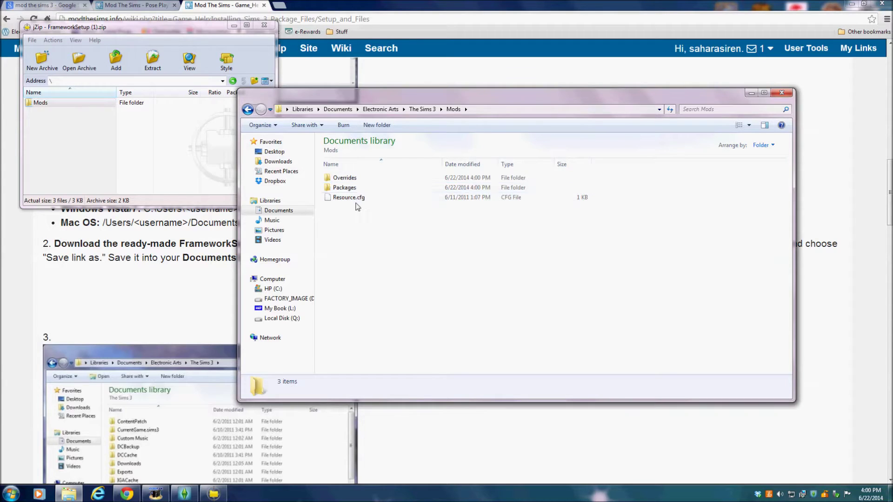
double_click(346, 188)
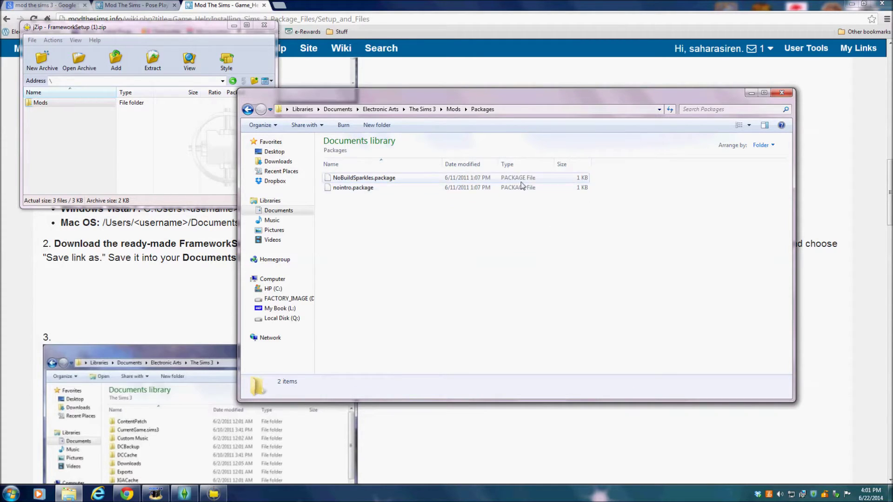
Minimize the archive and folder windows and read the rest of the setup guide through the Test! and Placing Package Files sections
click(234, 25)
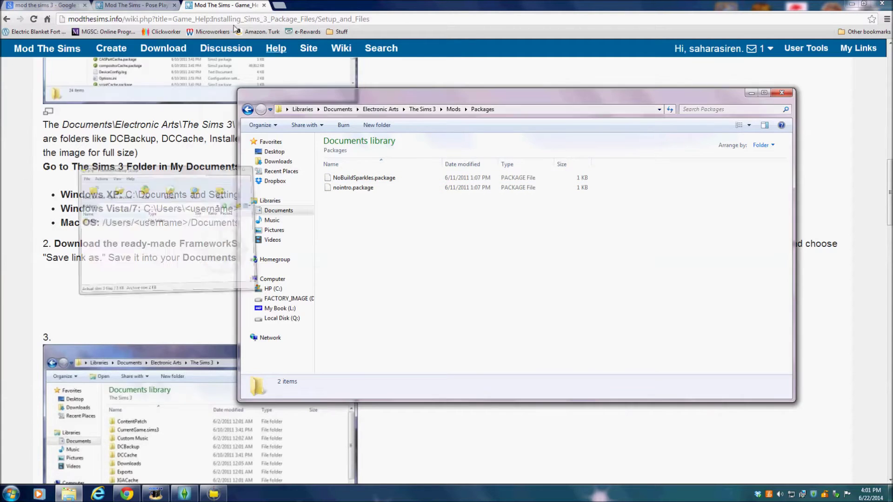
click(752, 93)
scroll(627, 333, down, 3)
scroll(626, 334, down, 8)
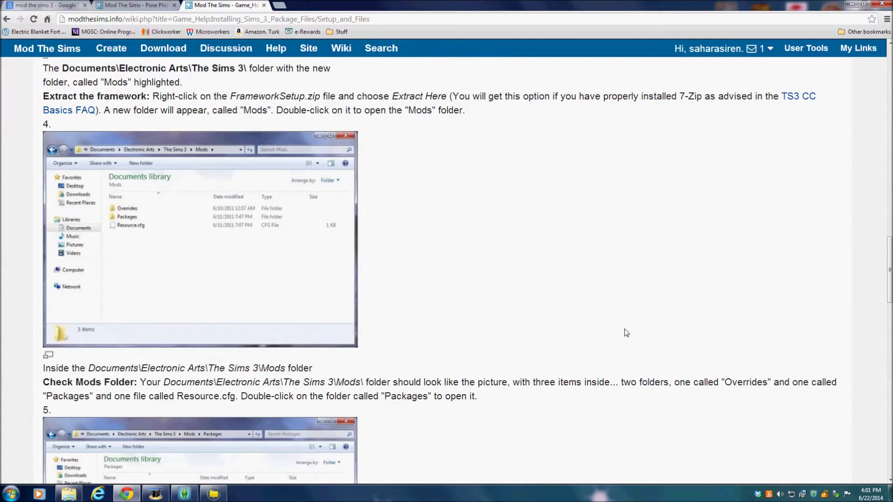
scroll(626, 333, down, 6)
scroll(394, 333, down, 4)
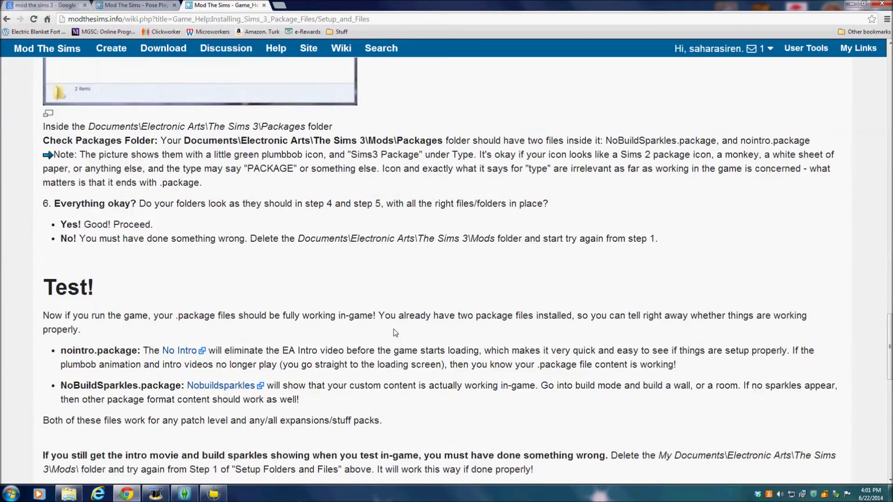
scroll(393, 328, down, 4)
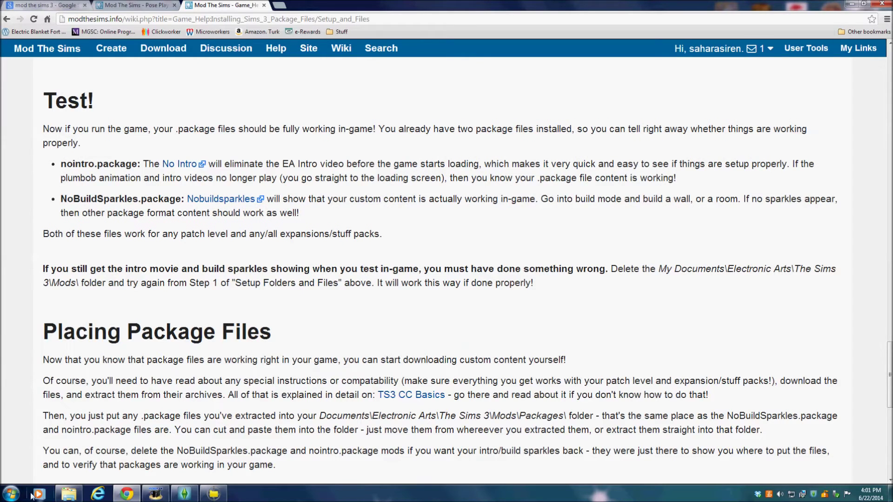
Return to the Pose Player page and show its downloadable files, down to cmomoney_PosePlayer.rar
click(69, 494)
drag(170, 126, 174, 124)
click(138, 5)
scroll(227, 339, up, 1)
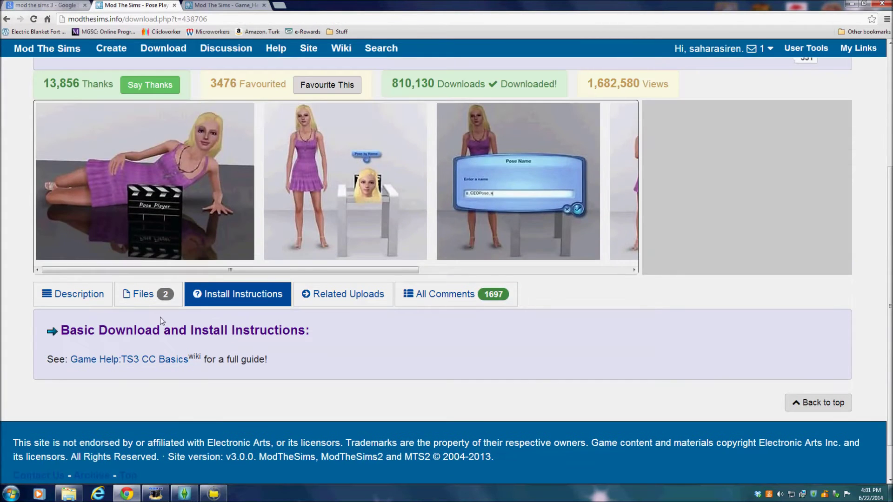
click(142, 303)
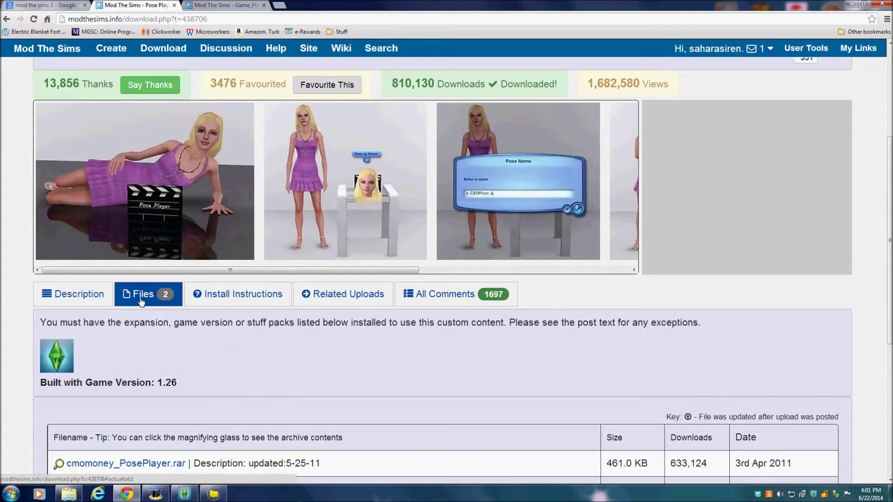
scroll(141, 303, down, 3)
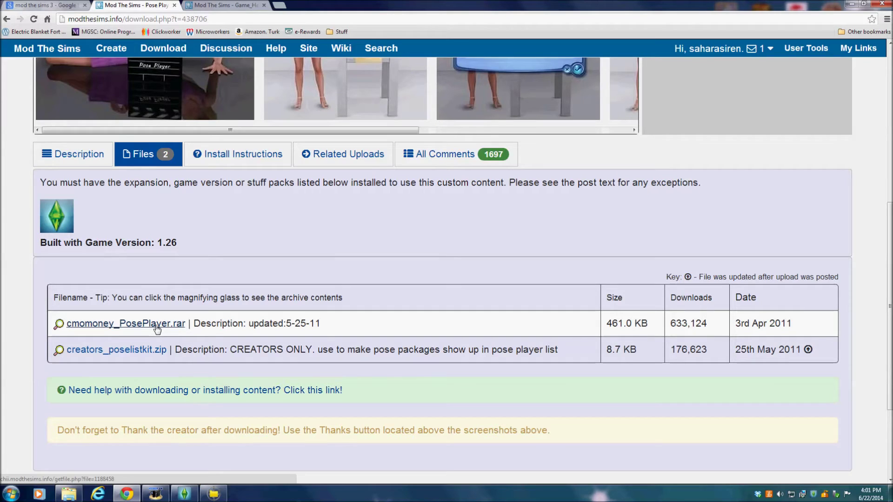
Download cmomoney_PosePlayer.rar and extract its cmomoney_PosePlayer.package into Documents\Electronic Arts\The Sims 3\Mods\Packages
click(139, 326)
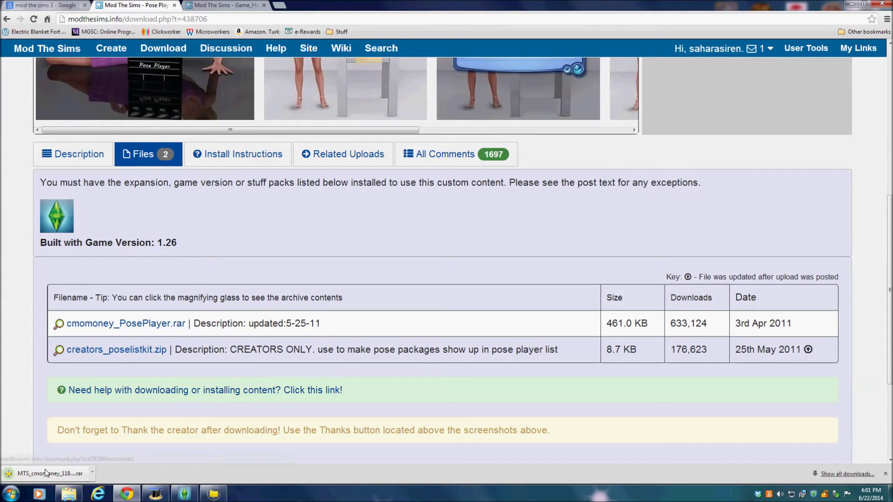
click(73, 476)
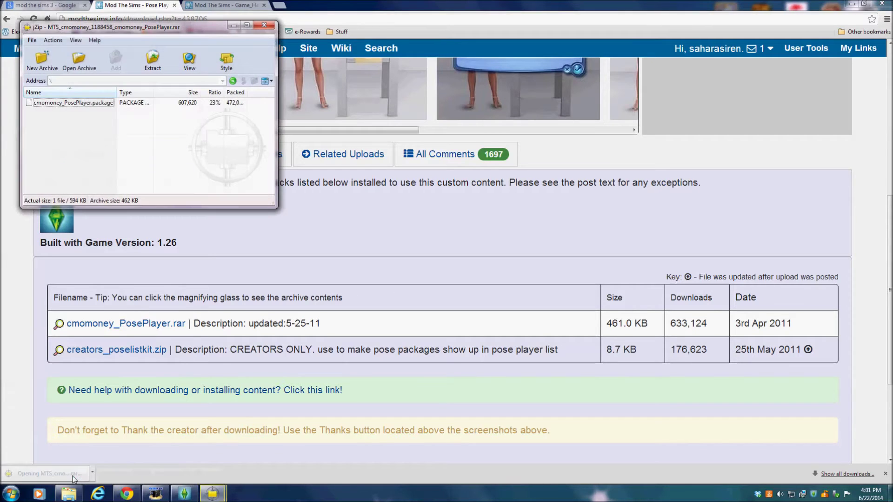
right_click(78, 105)
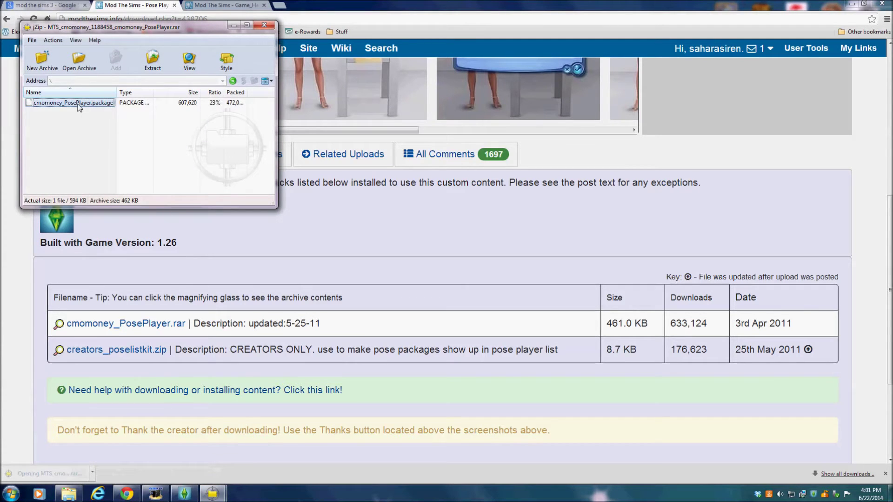
click(108, 131)
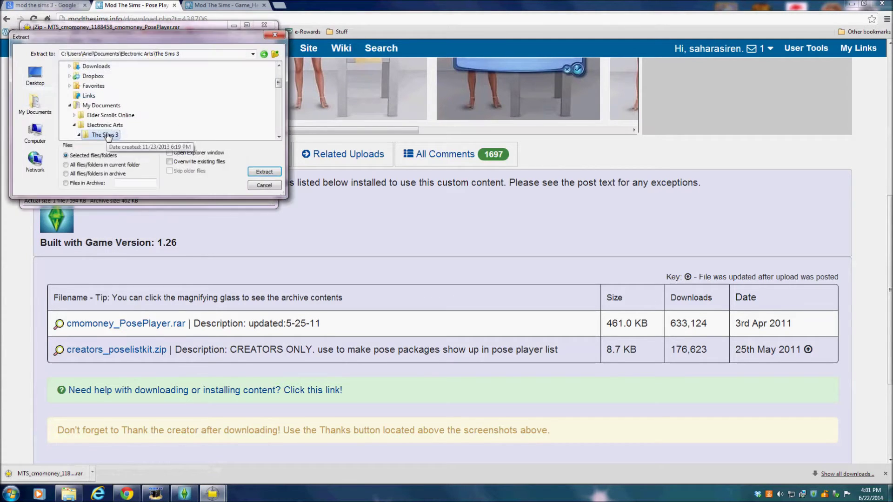
drag(279, 80, 280, 102)
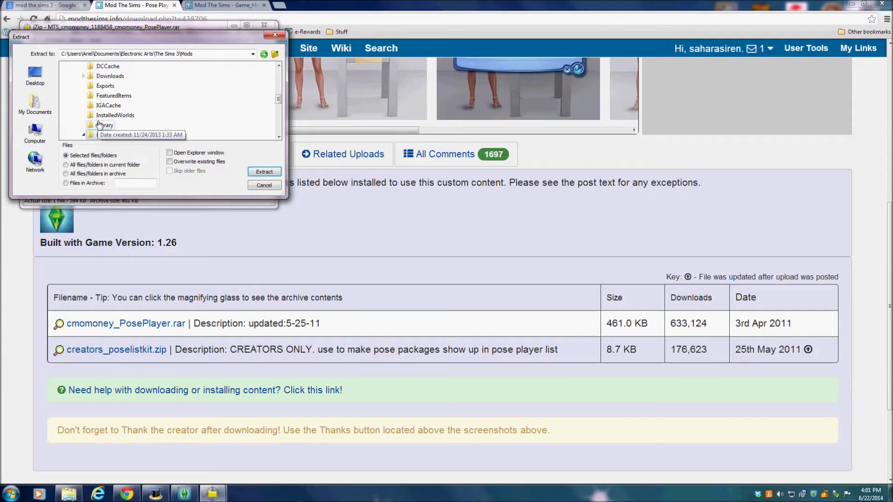
double_click(99, 125)
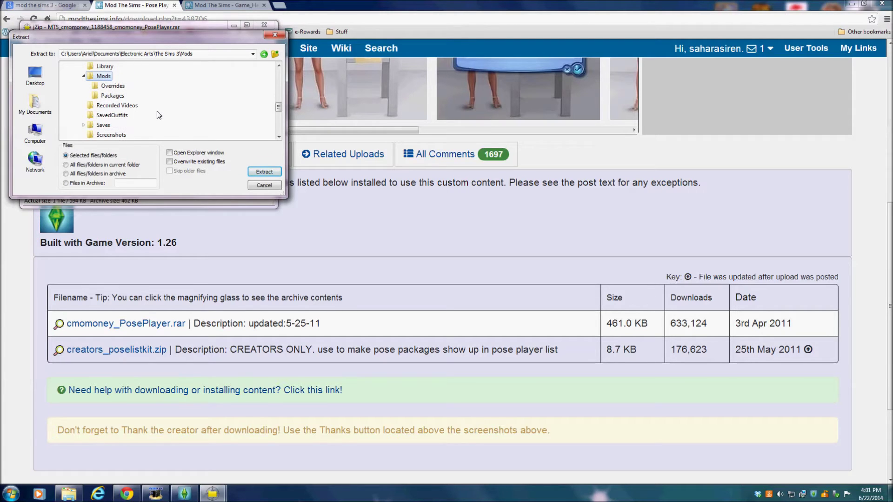
click(112, 95)
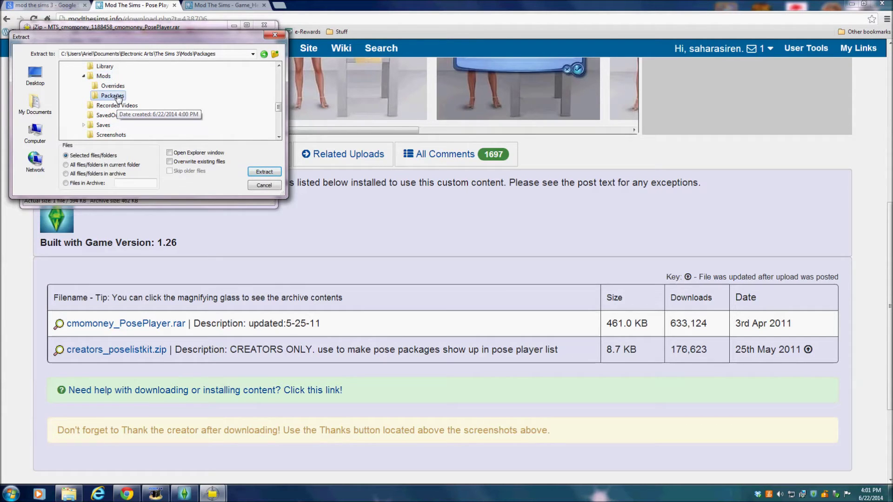
click(265, 172)
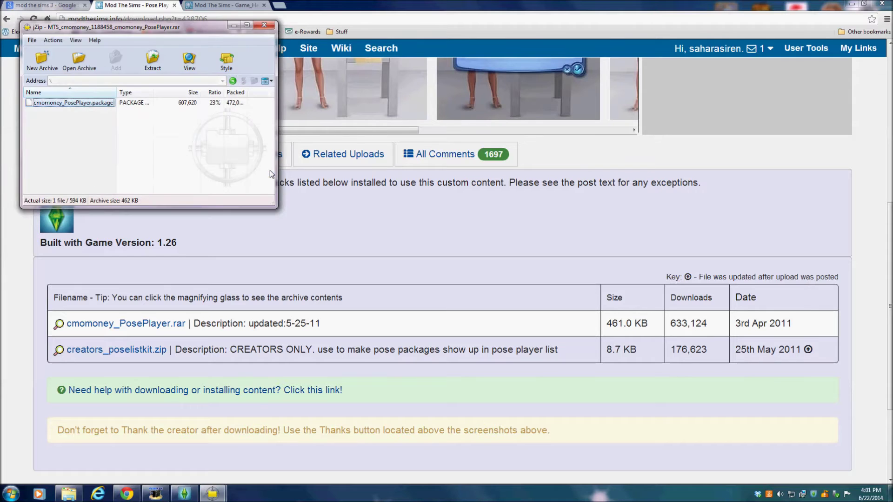
Check the Packages folder for cmomoney_PosePlayer.package, minimize the folder and close the archive window
click(69, 494)
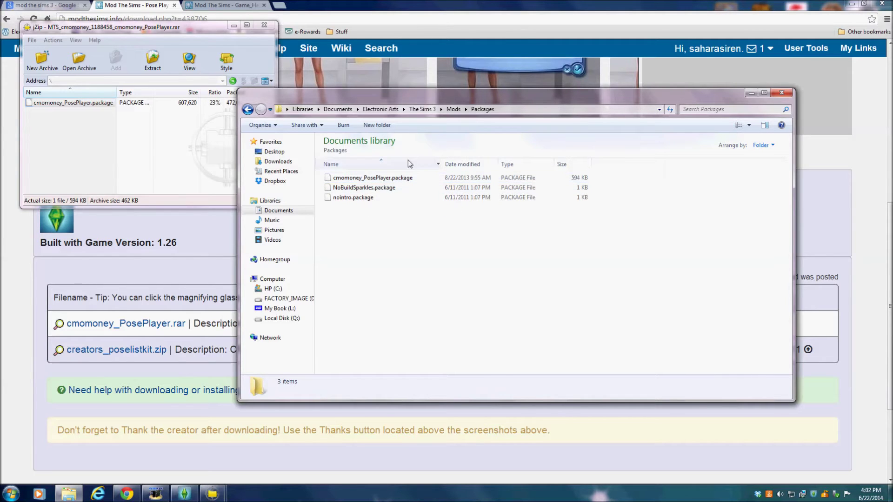
click(751, 92)
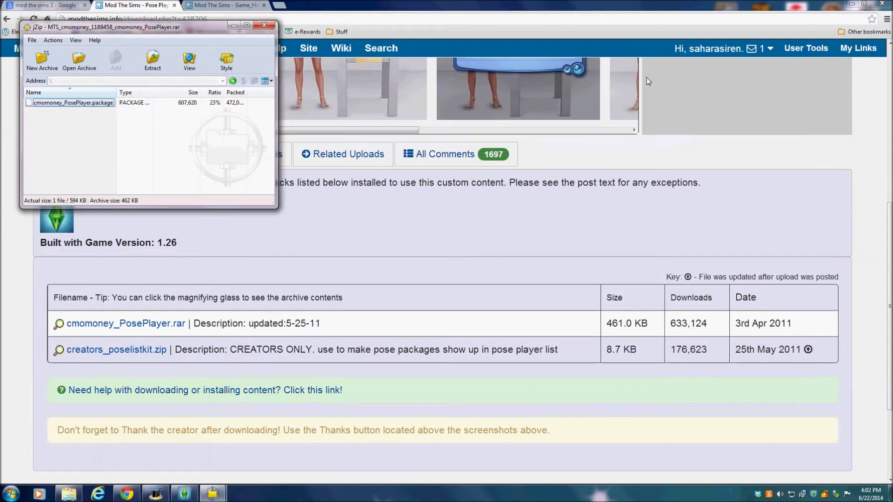
click(264, 25)
Start The Sims 3 from its game launcher, accept the Mod Scripts Found notice and load the SimmonsTwinsDemo save
click(184, 494)
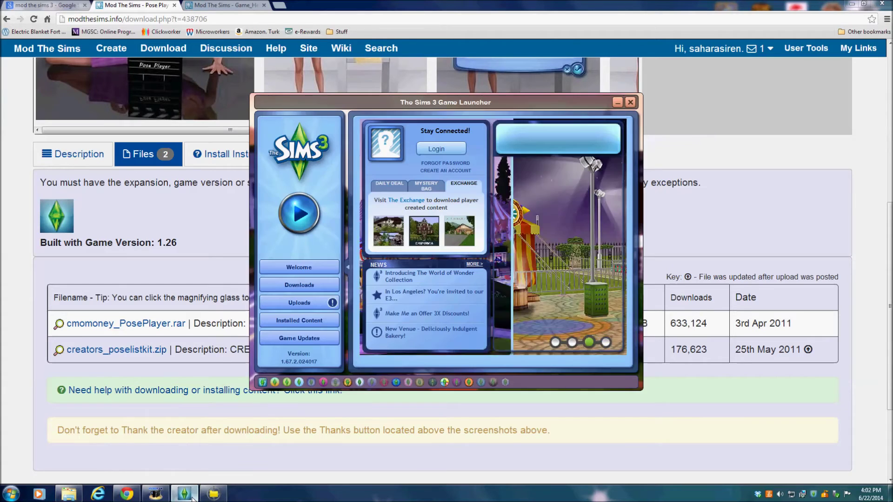
click(300, 215)
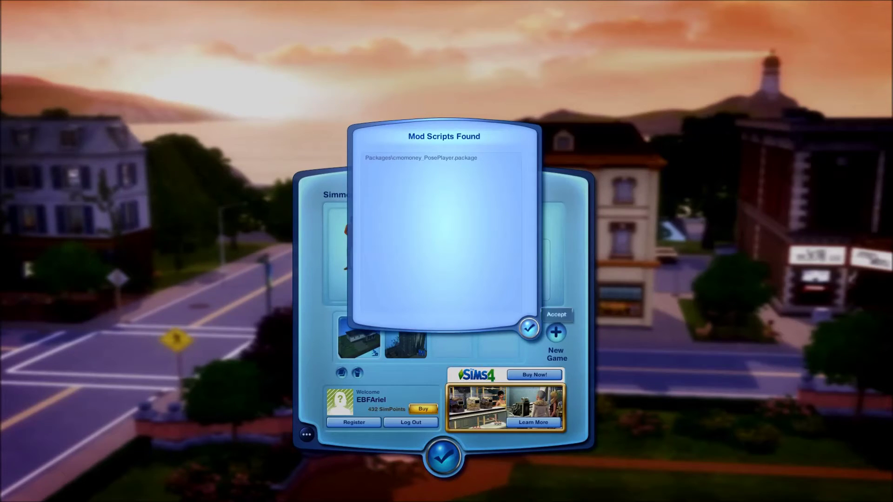
click(529, 328)
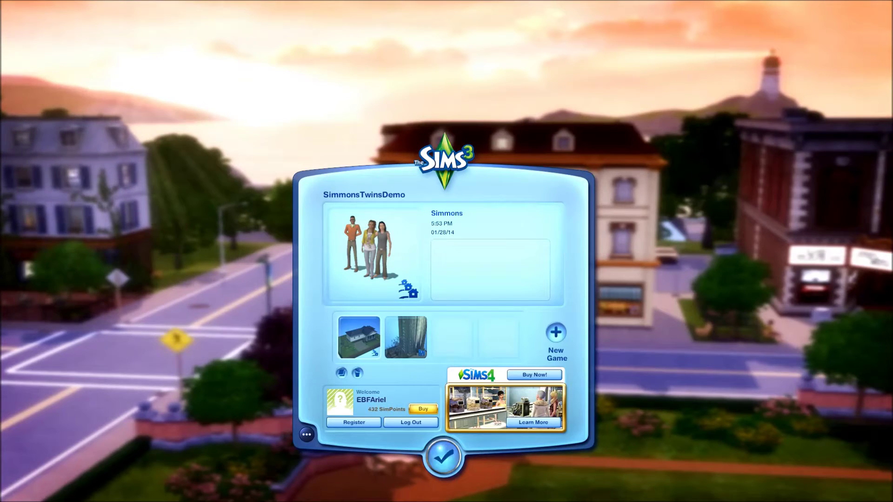
key(Return)
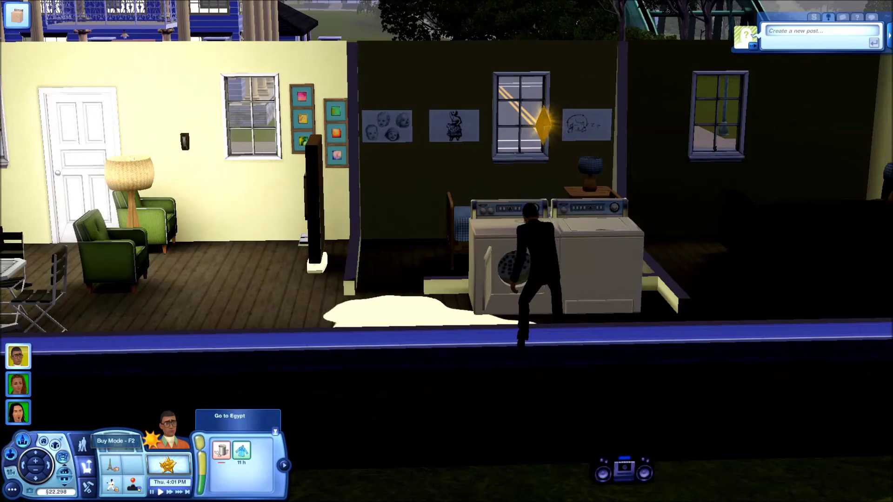
Buy the Pose Player from the miscellaneous decorations in Buy Mode, place it on the small dining table and return to Live Mode
click(87, 467)
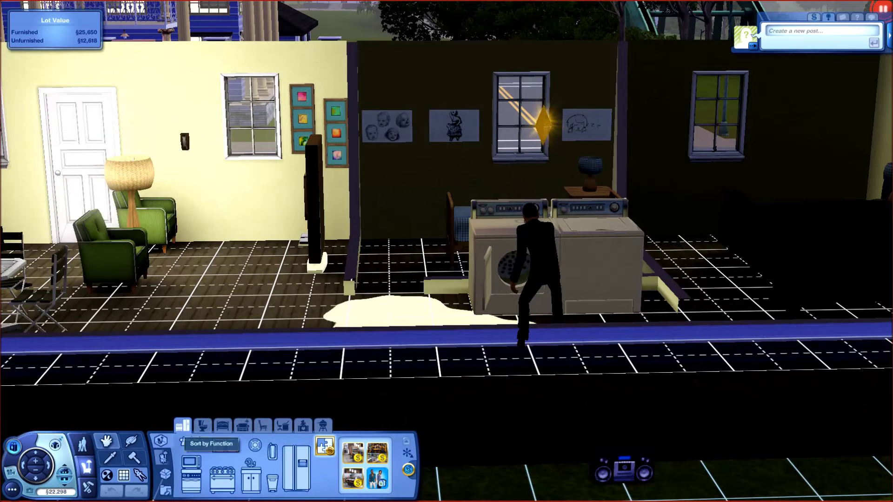
click(162, 458)
click(258, 465)
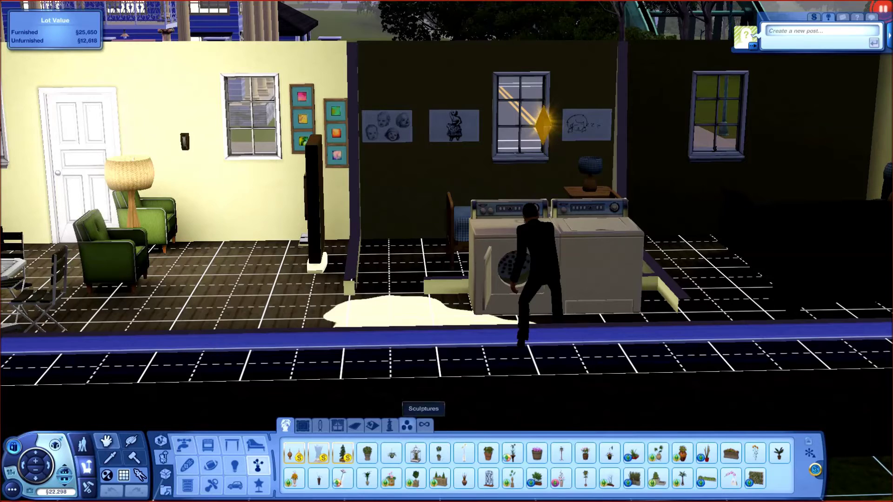
click(424, 424)
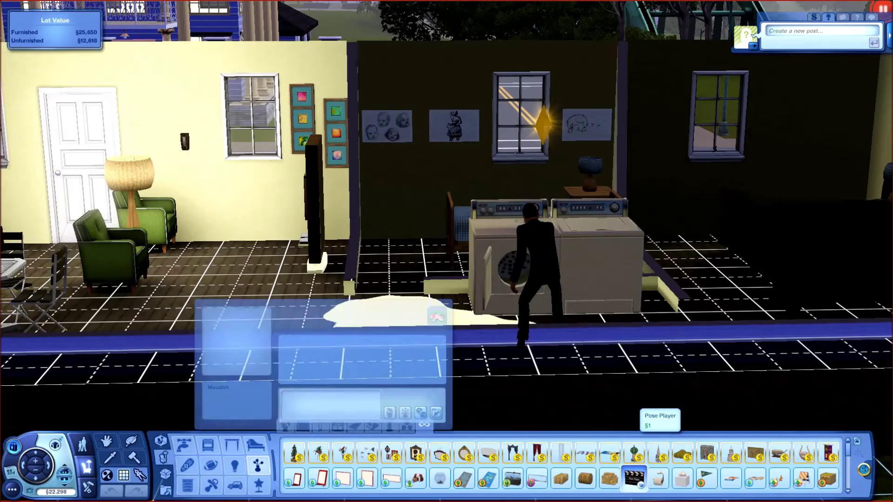
click(633, 478)
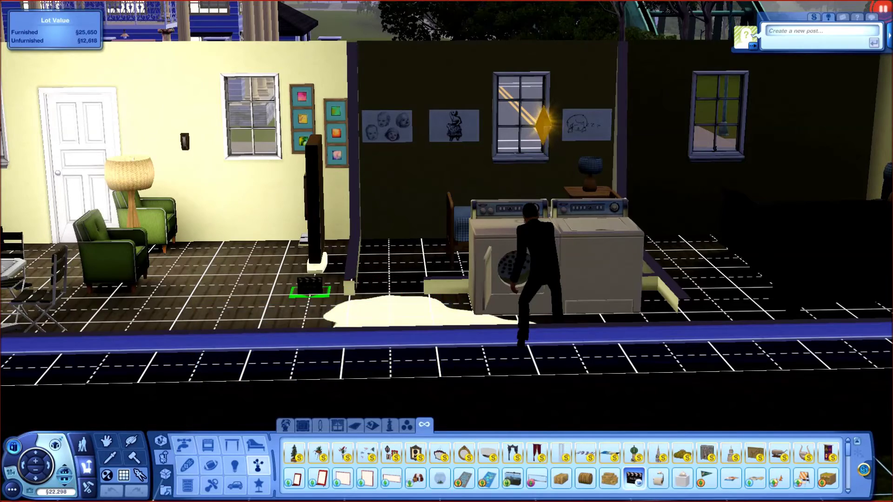
key(Left)
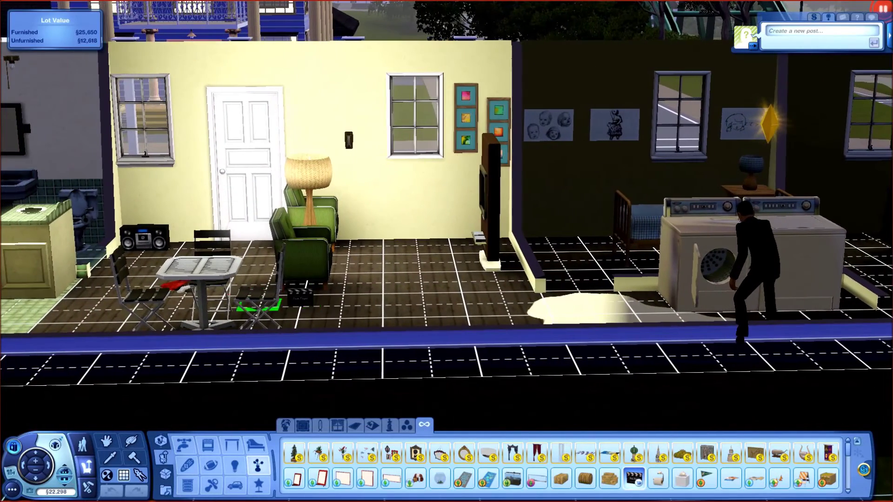
click(204, 255)
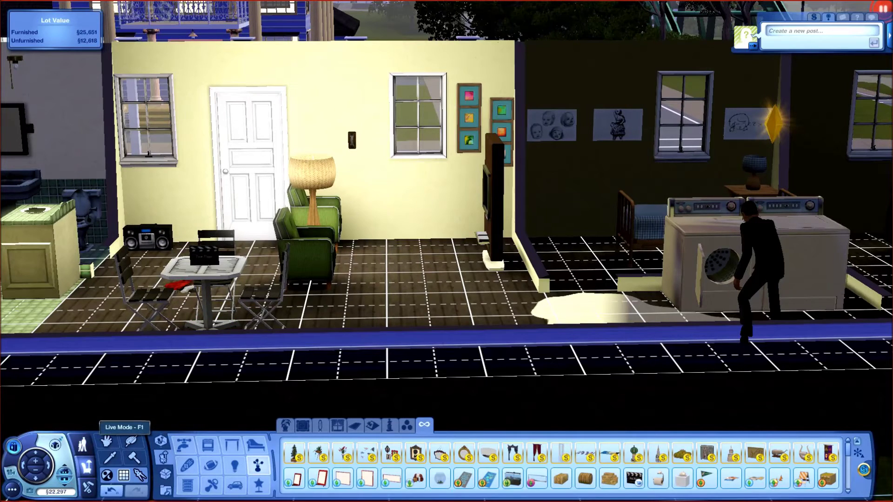
click(82, 445)
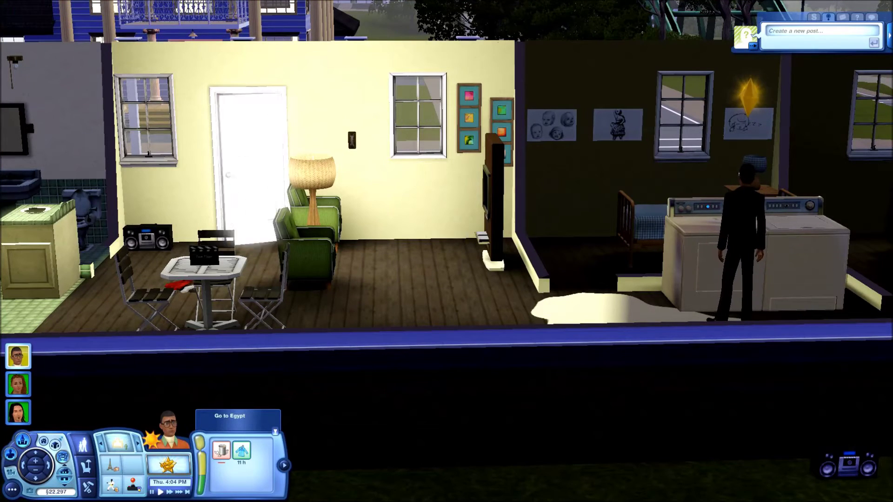
Look at the My List options of the Pose Player on the table and choose its Pose by Name interaction
click(204, 257)
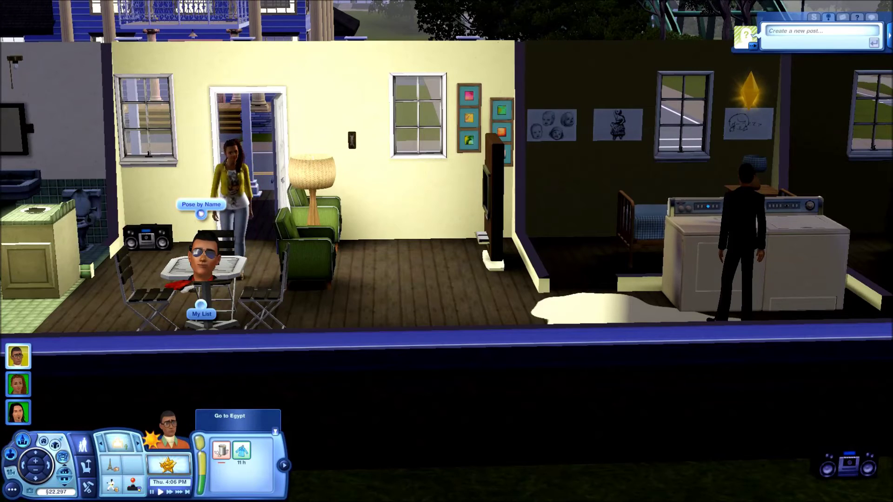
click(202, 314)
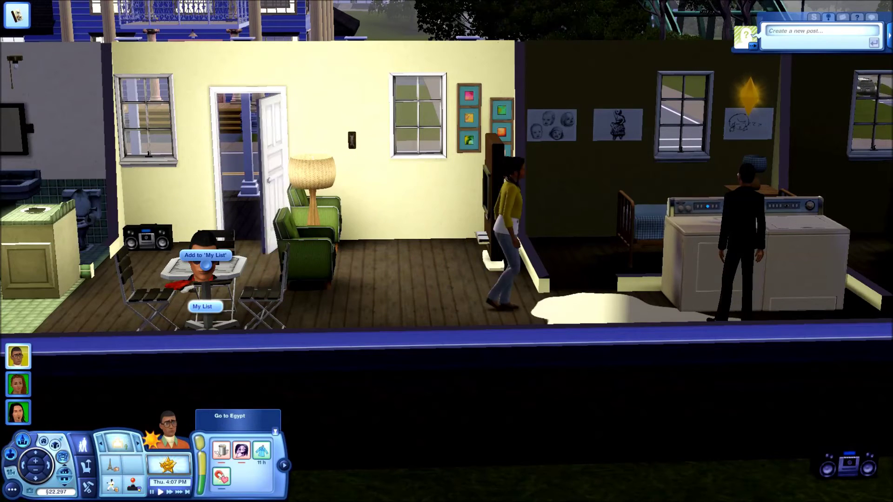
click(203, 307)
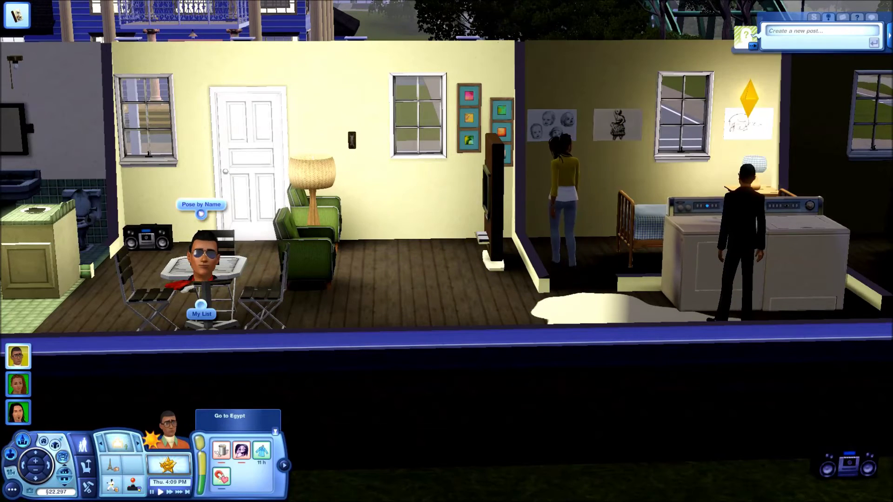
click(201, 205)
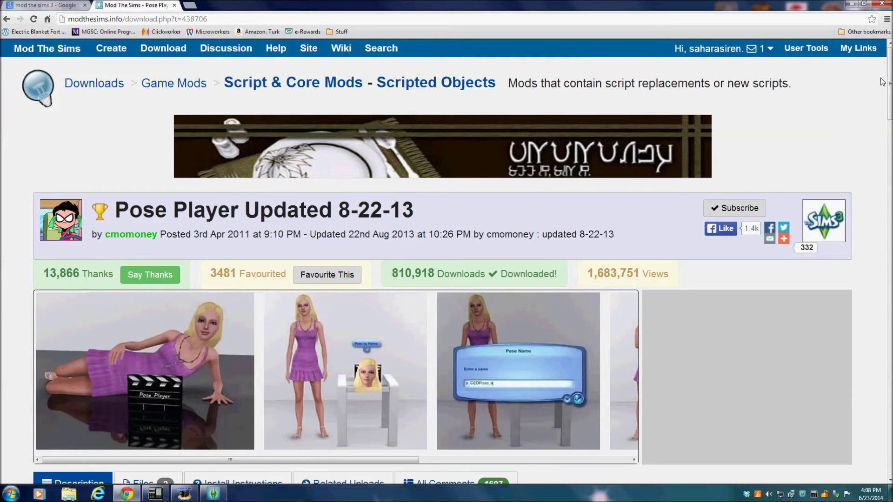
On the Pose Player page in the browser, show the examples of EA poses and look through the pose names
scroll(447, 270, down, 20)
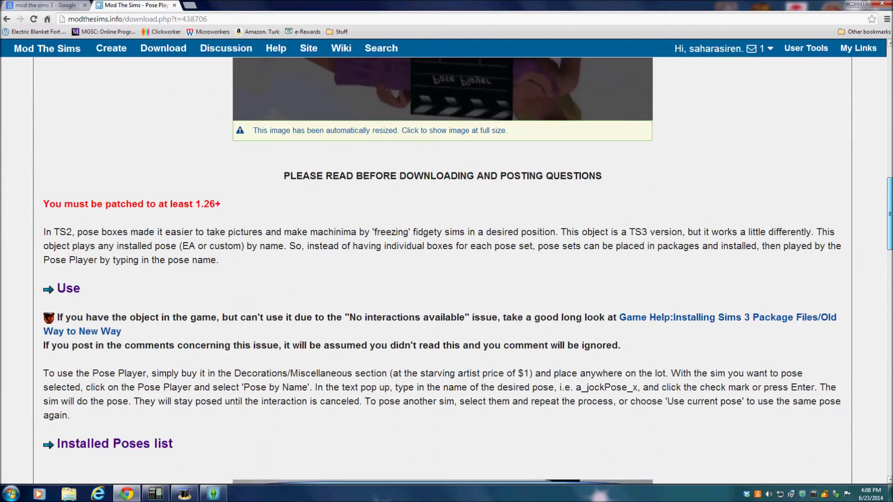
scroll(447, 269, down, 10)
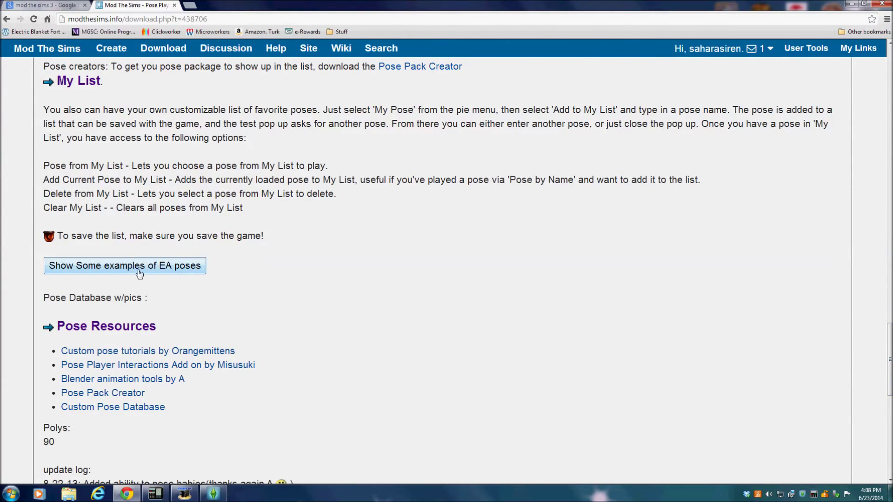
click(140, 272)
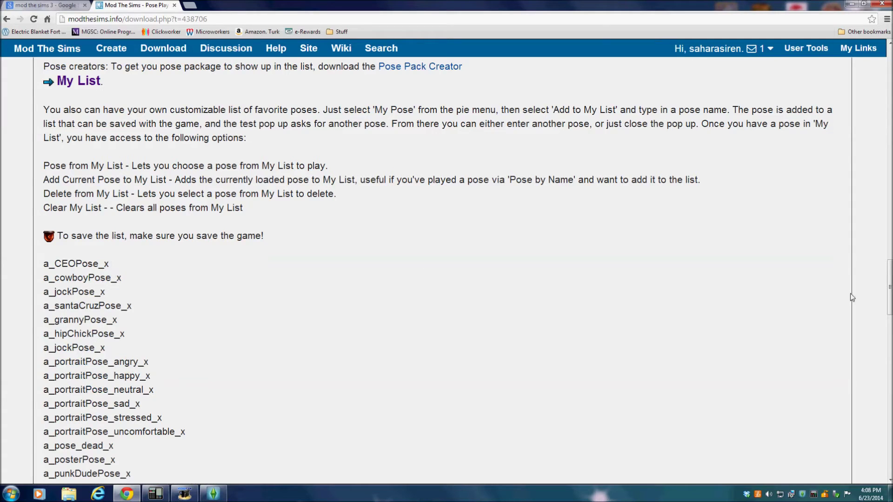
scroll(447, 270, down, 6)
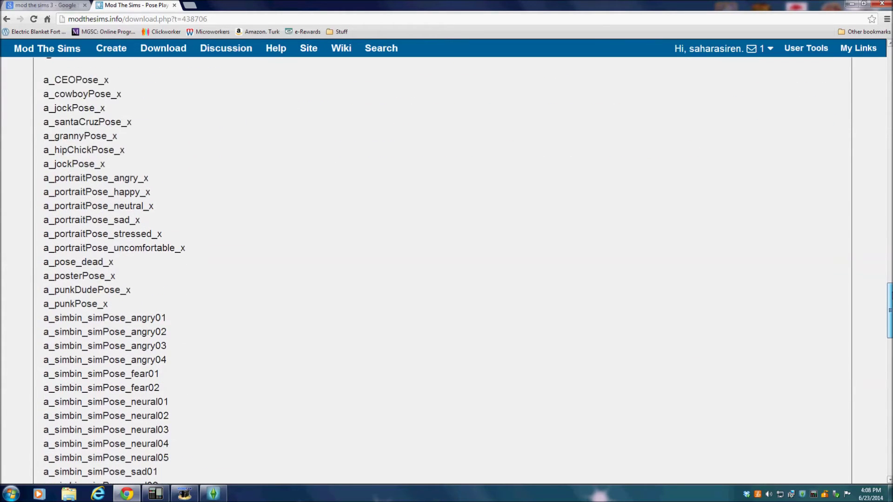
scroll(447, 270, down, 7)
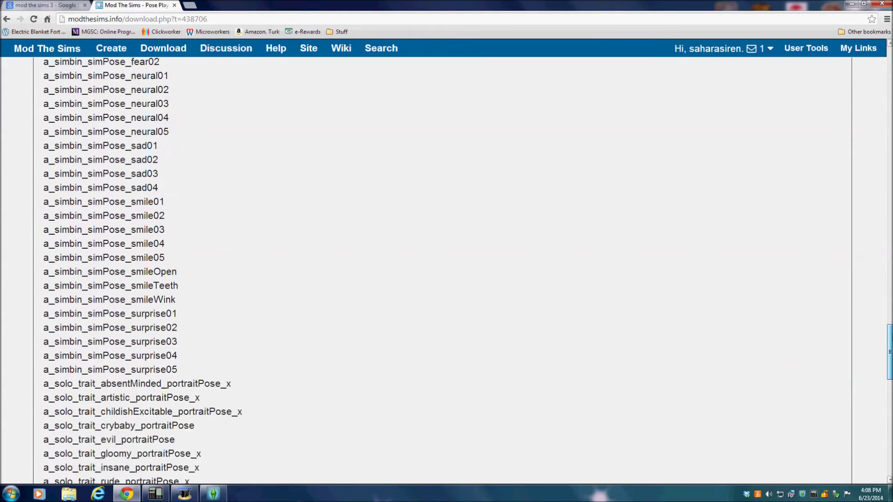
scroll(446, 270, up, 7)
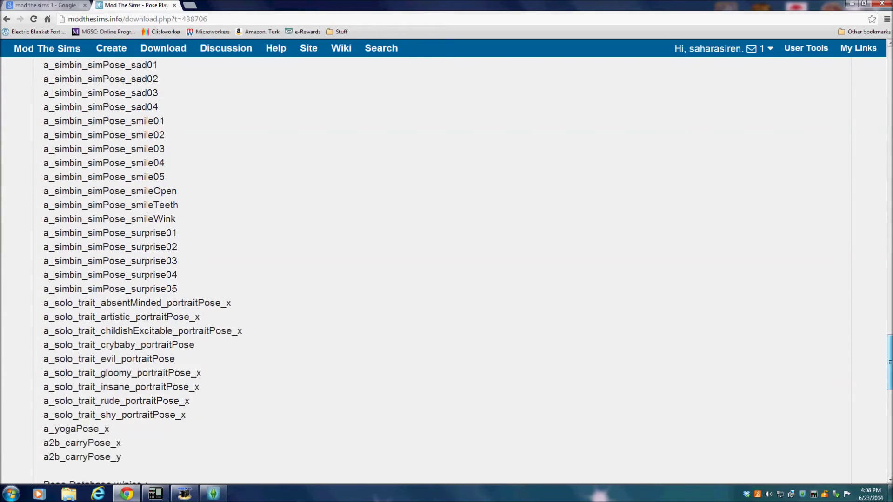
scroll(446, 270, up, 3)
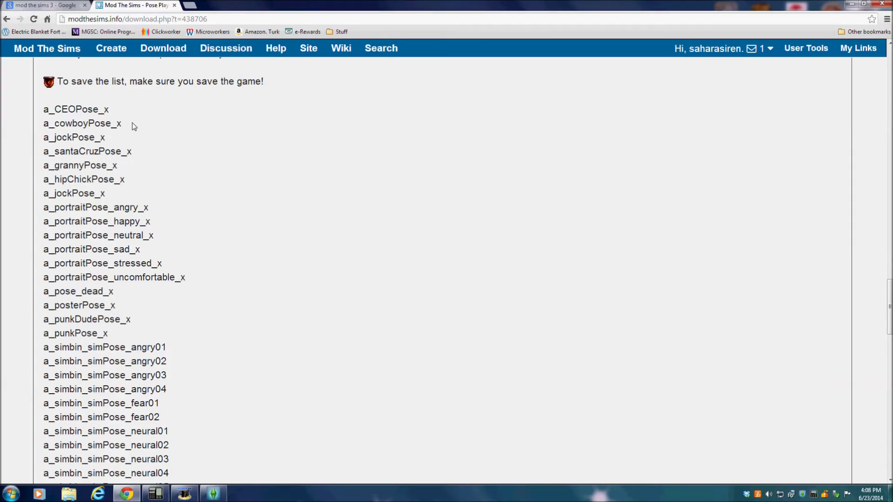
Copy the pose name a_cowboyPose_x from the web page, switch back to The Sims 3 and submit it as the pose name
drag(132, 122, 61, 123)
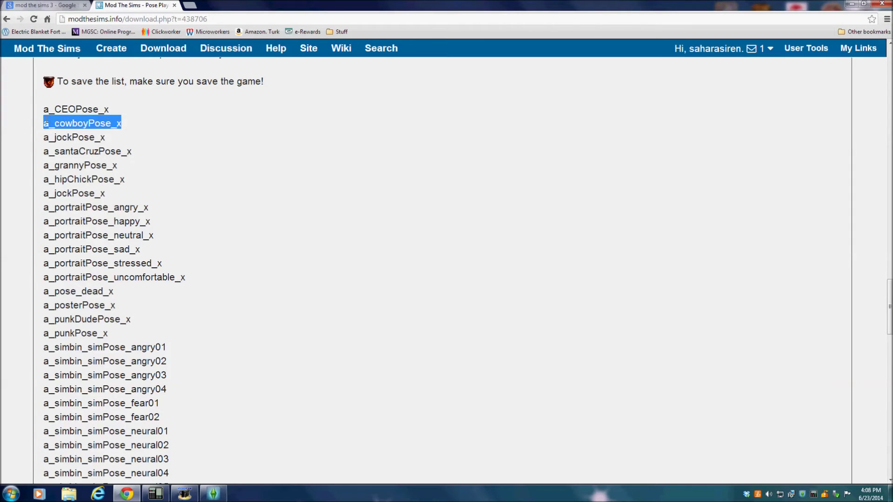
right_click(81, 123)
click(120, 129)
mouse_move(214, 493)
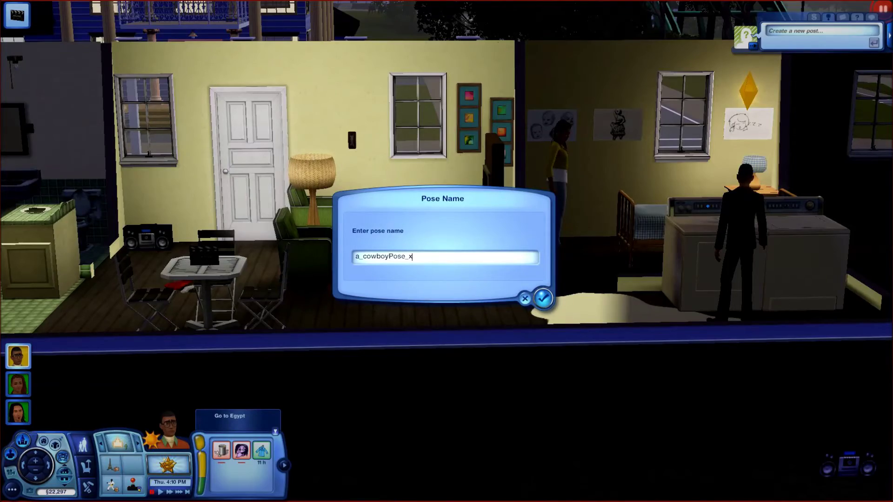
key(Return)
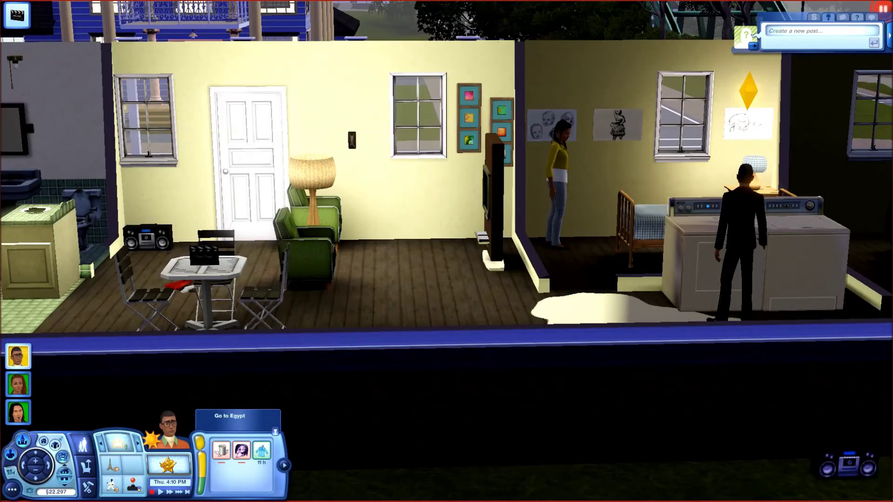
Examine the posed Sim in the dark suit from several angles and distances, with the game interface hidden for the close-up views
key(q)
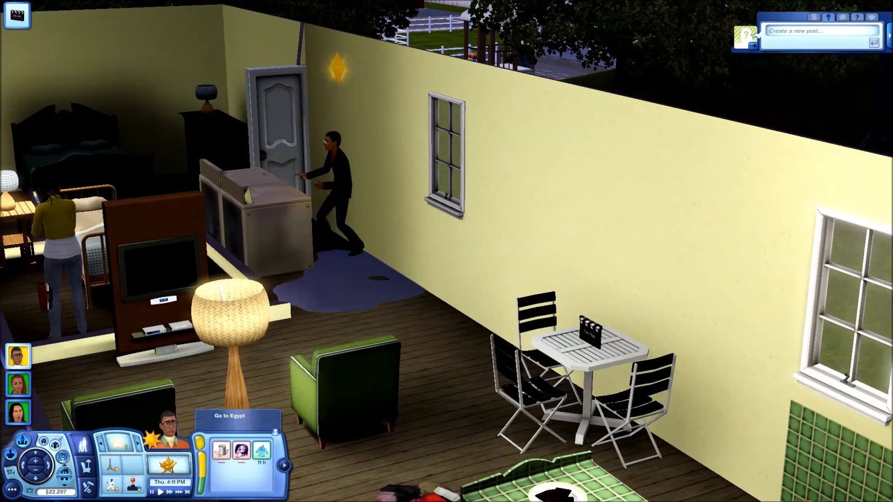
key(z)
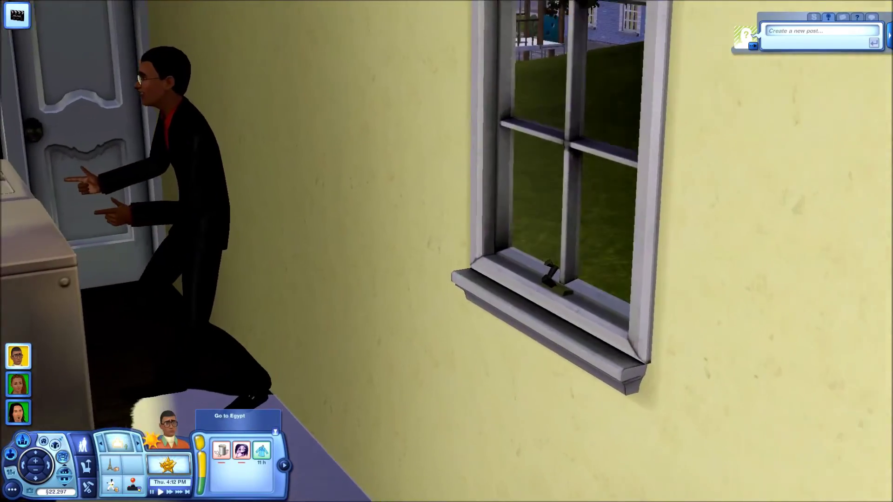
key(a)
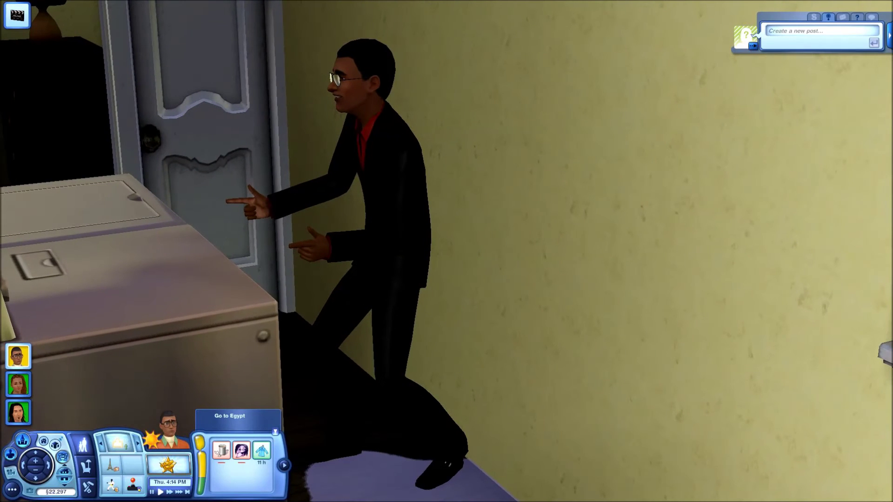
key(Tab)
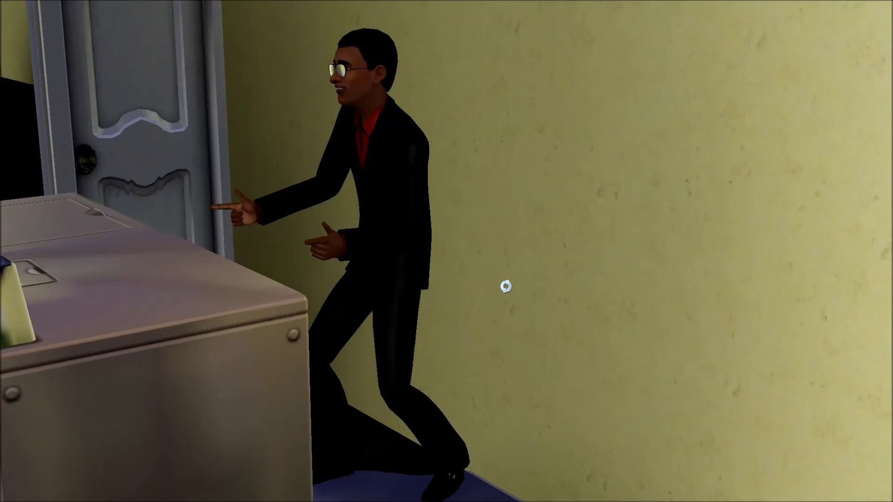
key(e)
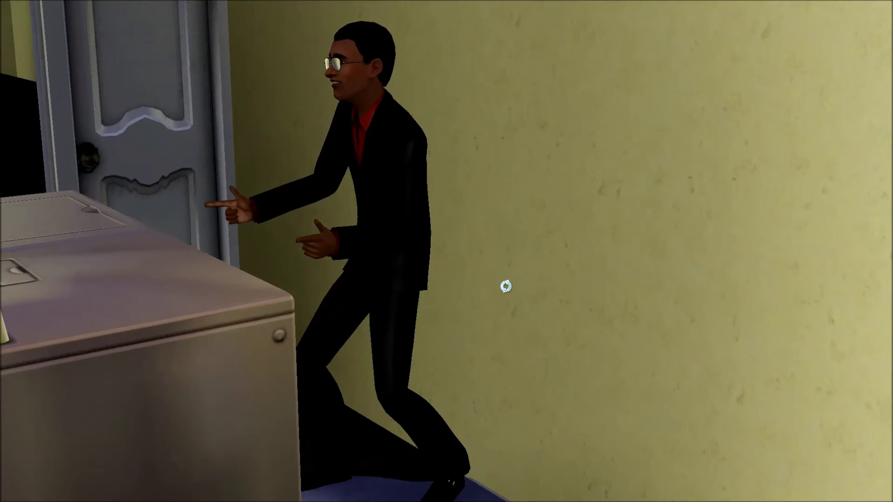
key(e)
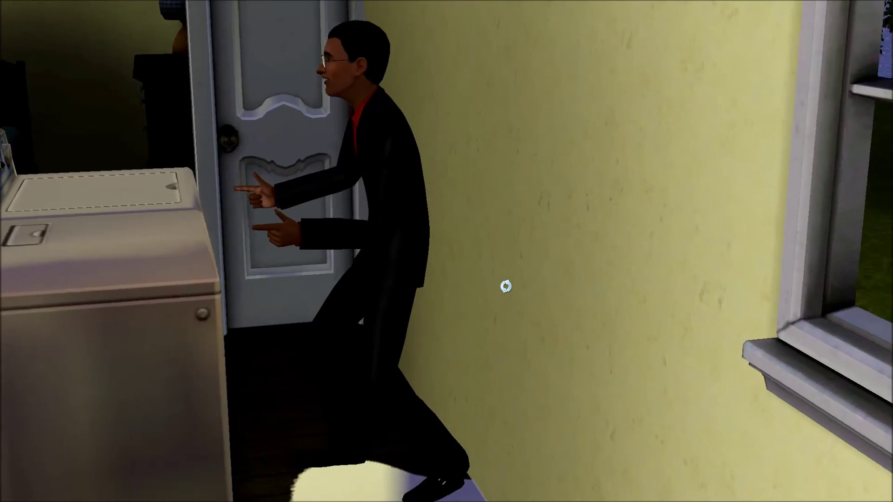
key(w)
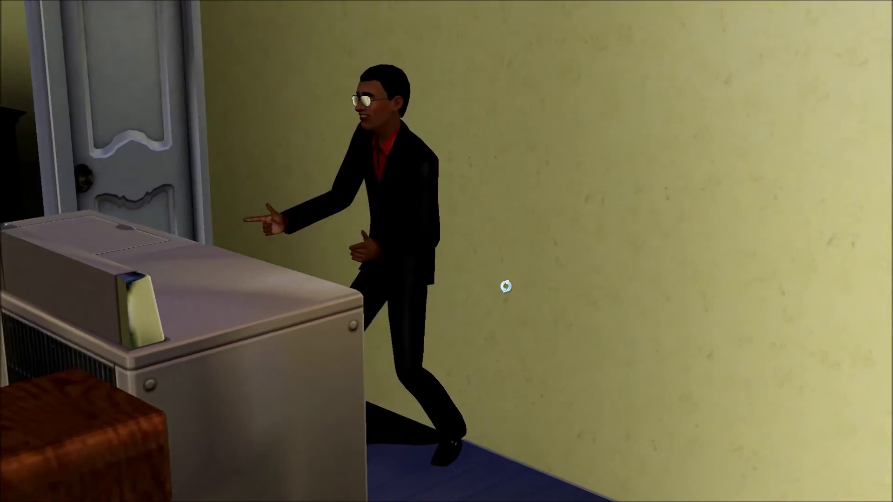
scroll(507, 286, down, 5)
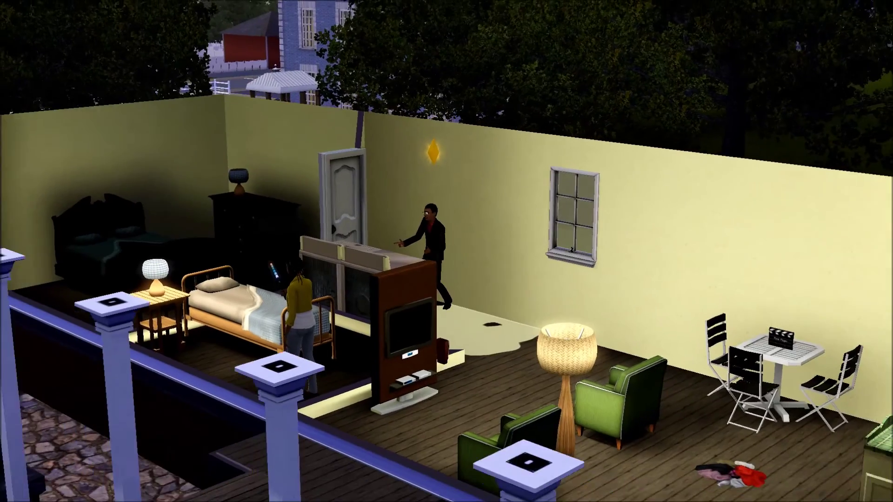
scroll(446, 252, down, 2)
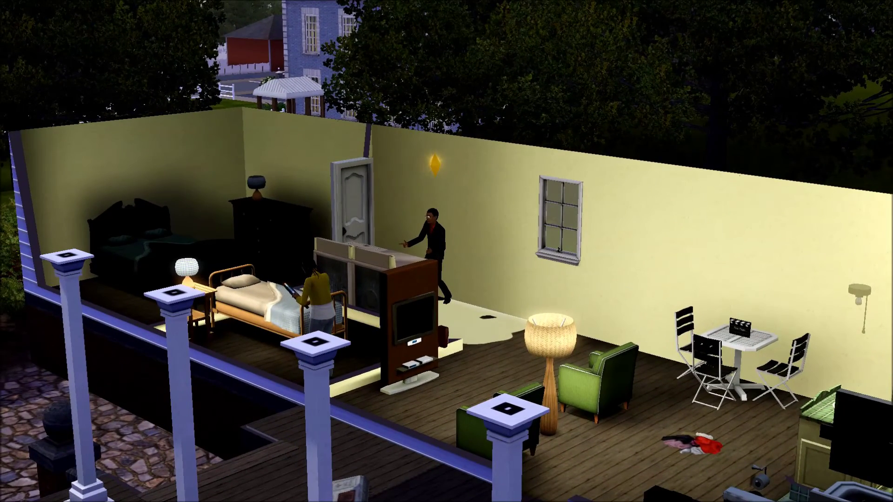
key(Tab)
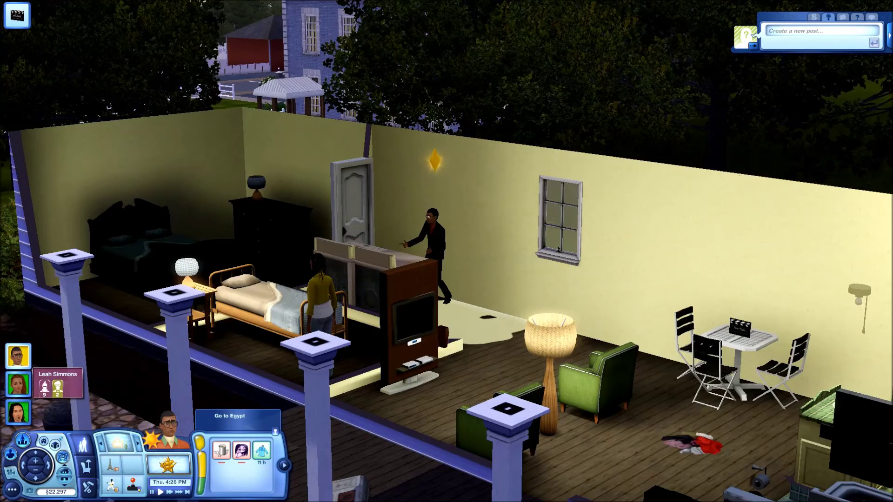
Switch to the Sim in the yellow jacket and have her walk to the open floor near the posed Sim
click(18, 384)
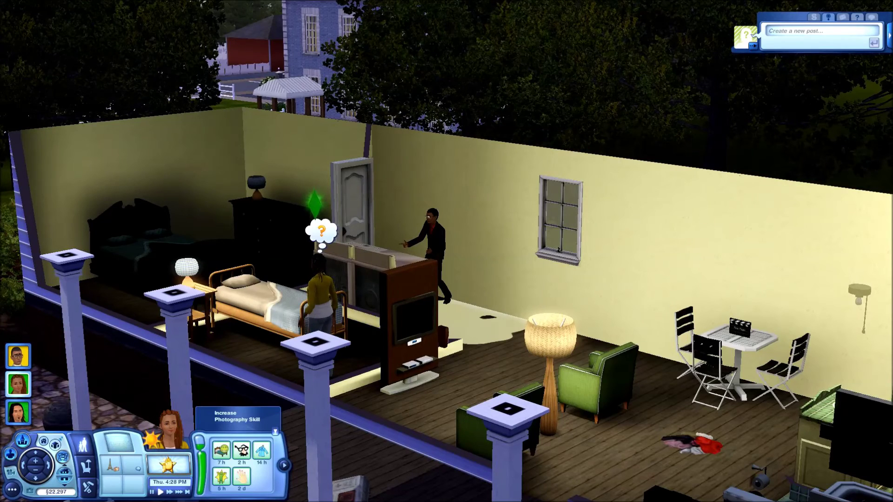
click(482, 316)
click(478, 273)
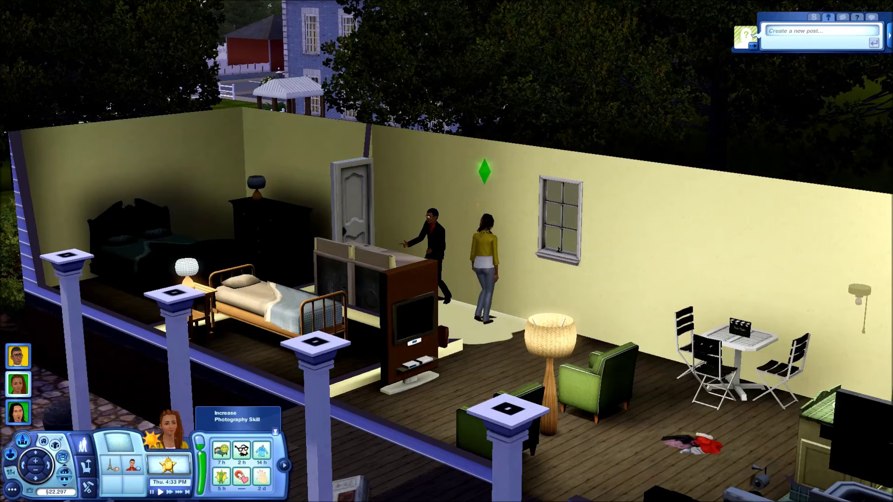
click(483, 309)
click(470, 339)
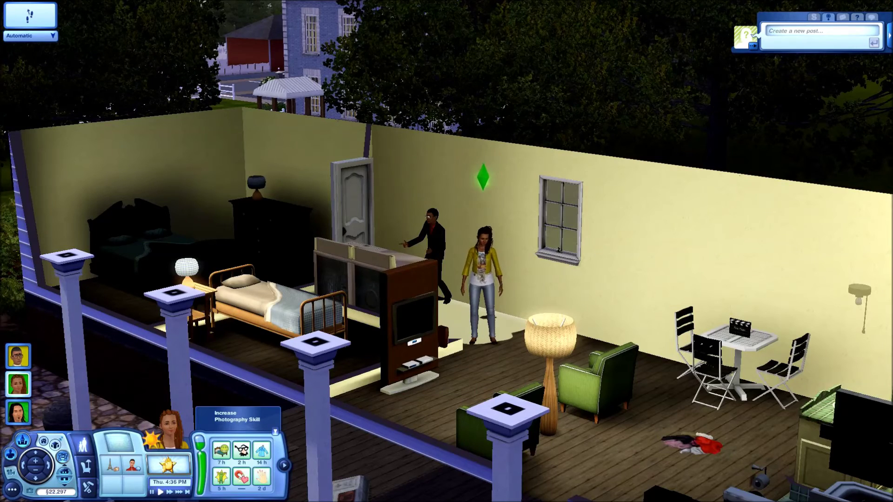
Start Pose by Name on the Pose Player, copy a_yogaPose_x from the browser's pose list and return to The Sims 3 to apply it
click(741, 328)
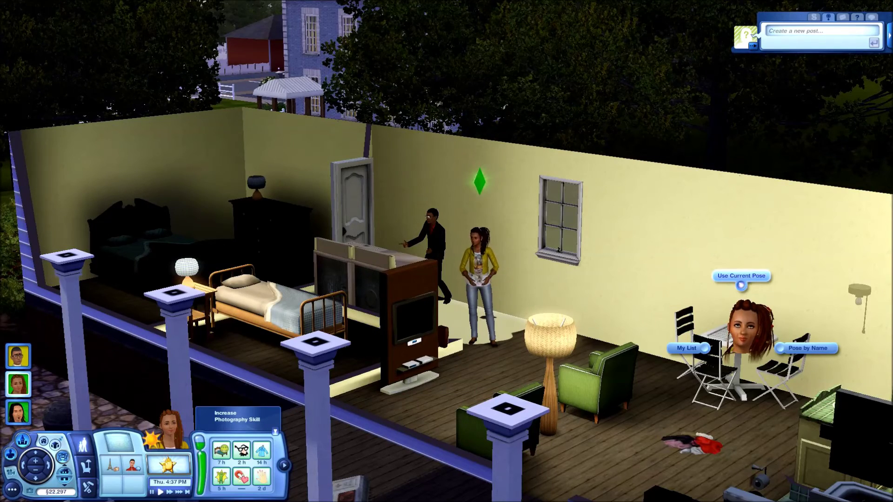
click(807, 348)
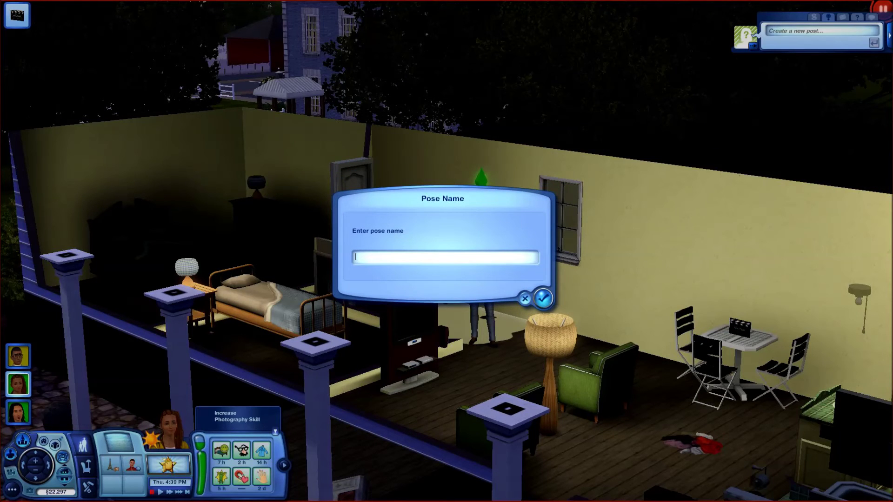
key(alt+Tab)
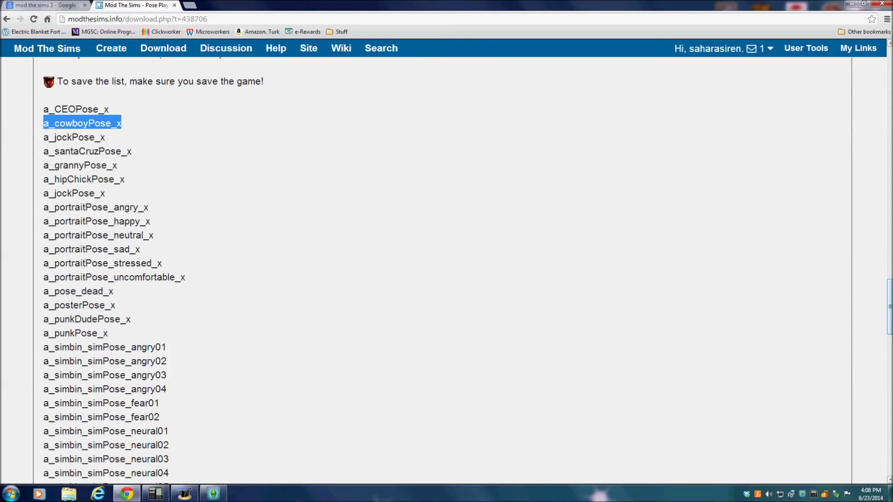
scroll(447, 270, down, 4)
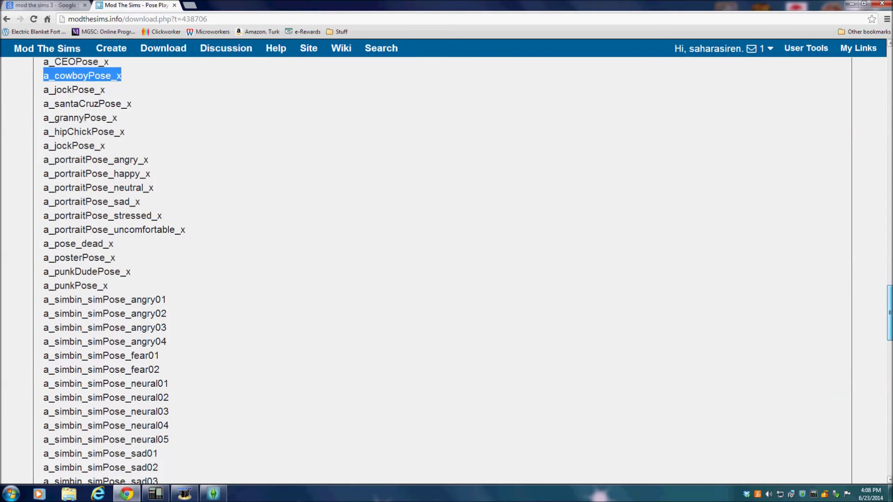
scroll(446, 270, down, 6)
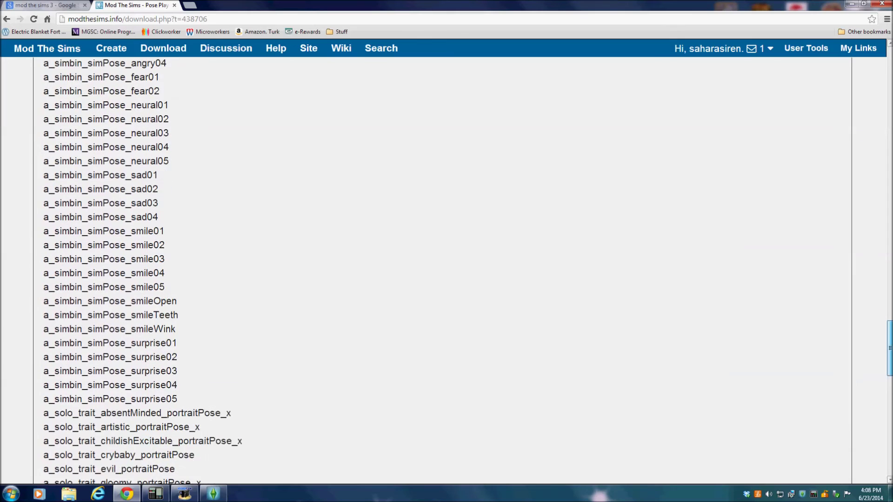
scroll(447, 269, down, 1)
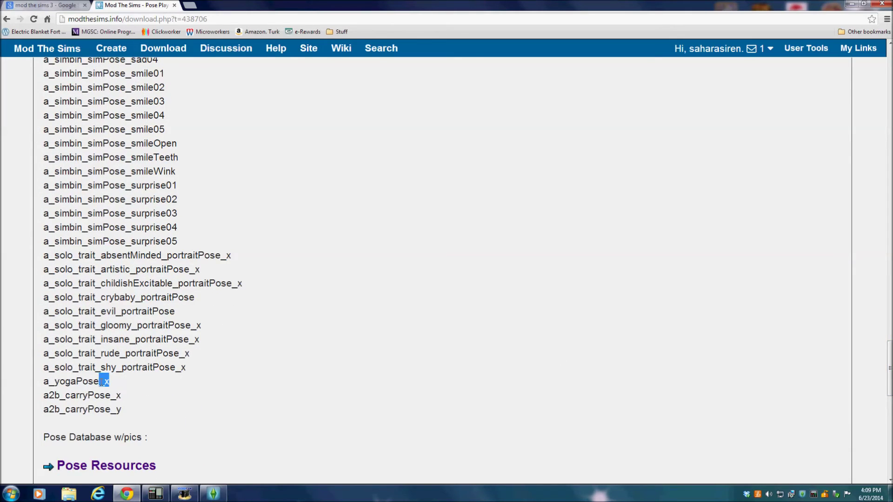
right_click(91, 386)
click(140, 388)
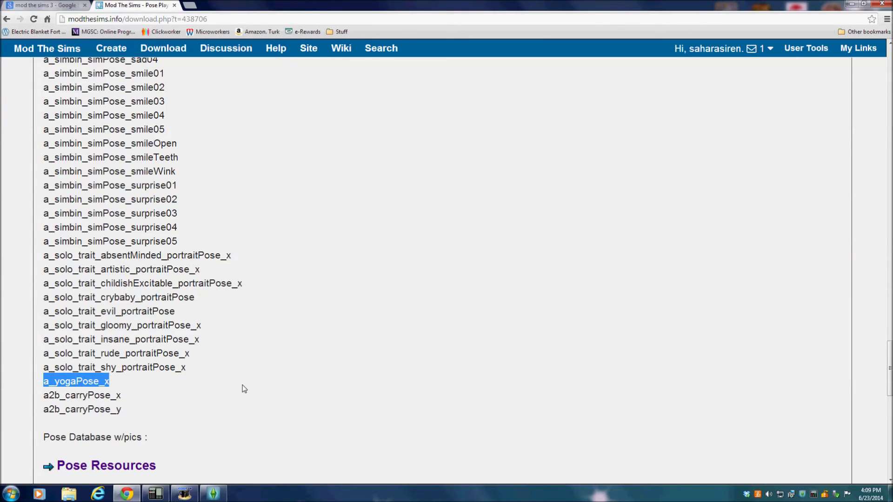
click(215, 492)
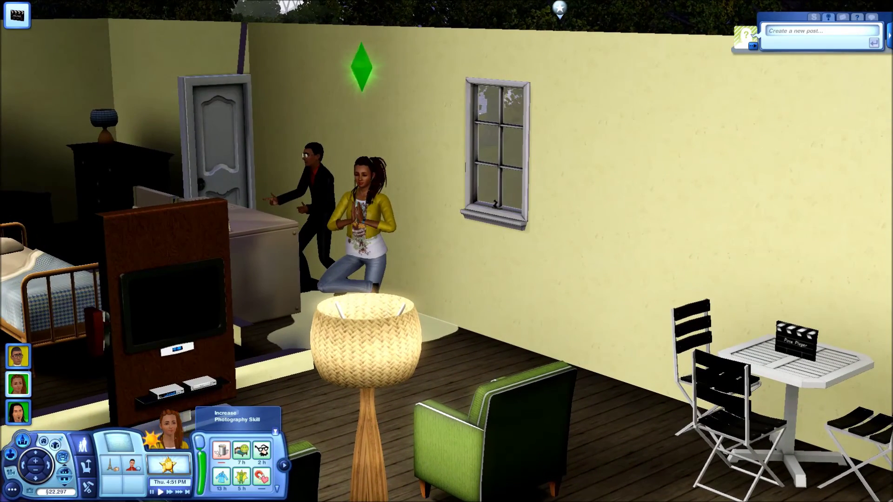
Add the Sim's current yoga pose to My List through the Pose Player on the table
click(797, 340)
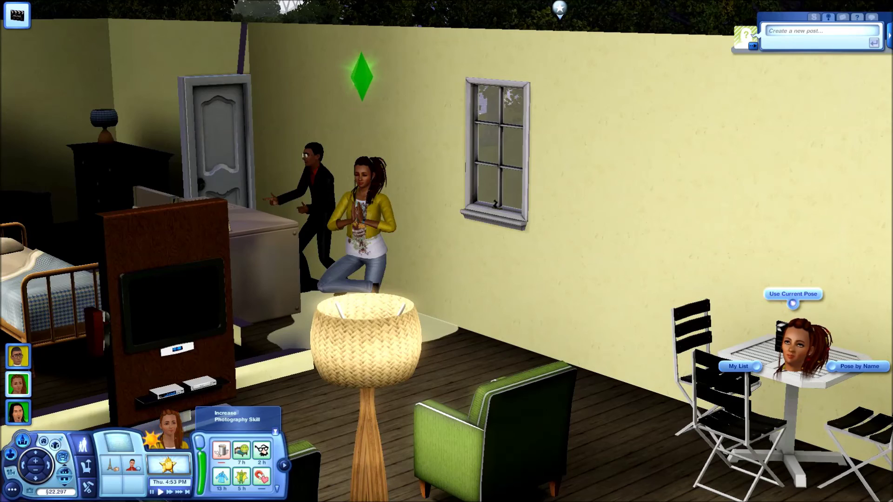
click(738, 366)
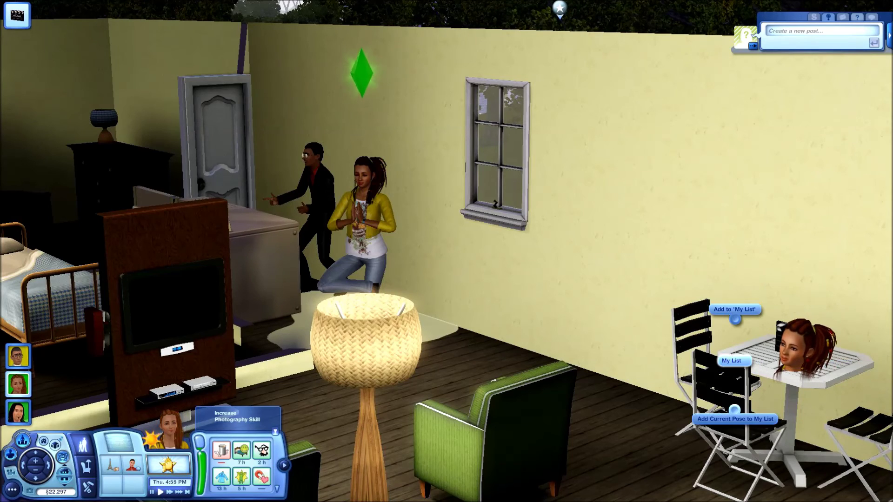
click(735, 418)
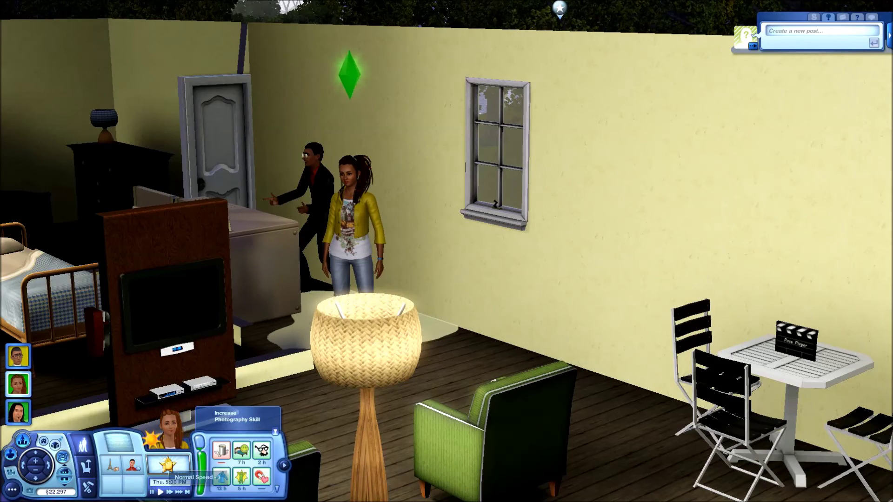
Look at the saved poses offered by Pose from My List on the Pose Player and close the selection without choosing one
click(797, 342)
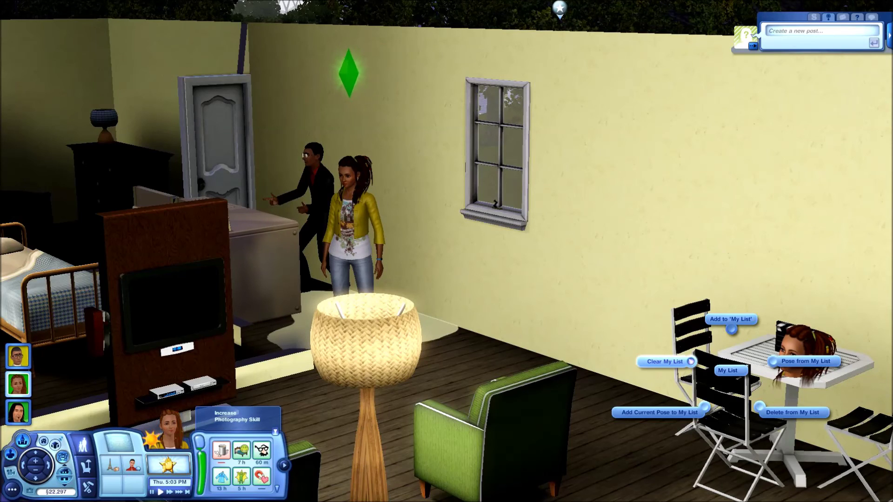
click(806, 361)
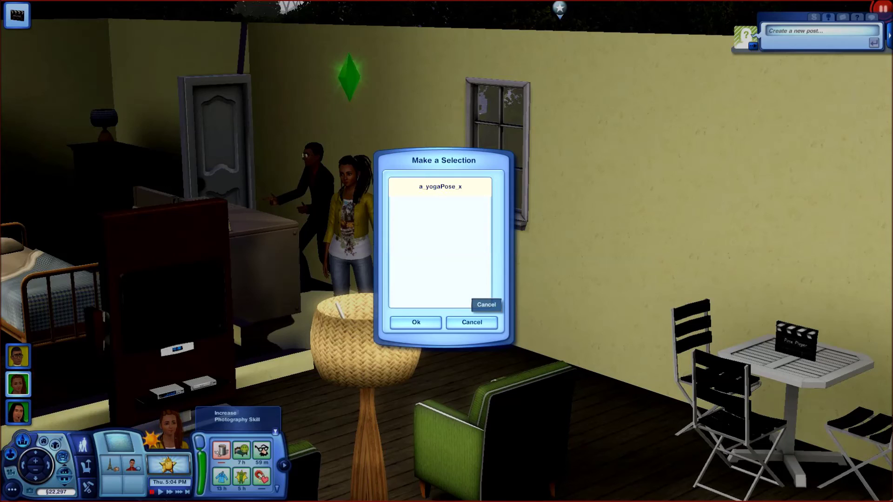
click(479, 322)
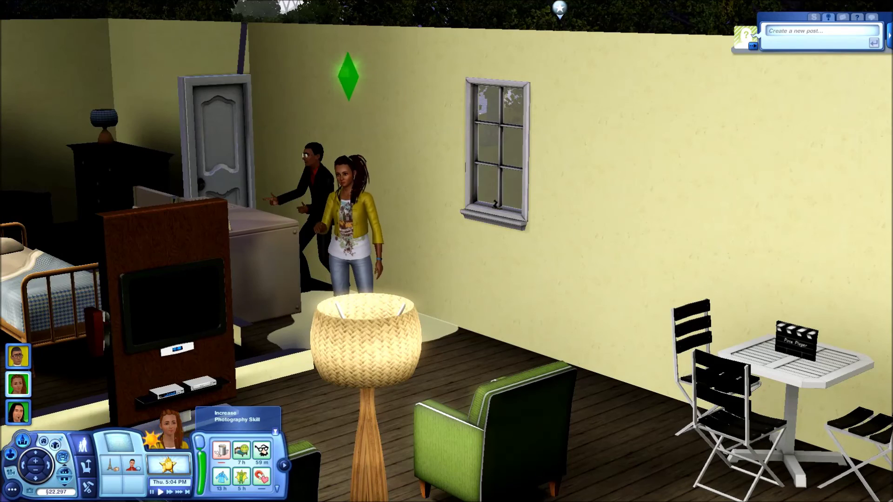
Switch back to the Sim in the dark suit and cancel his active Pose by Name interaction
click(18, 357)
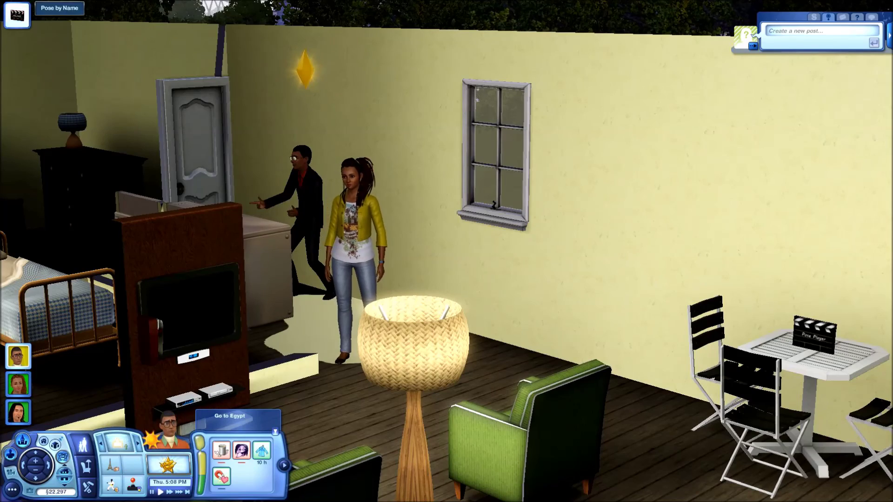
scroll(483, 285, up, 3)
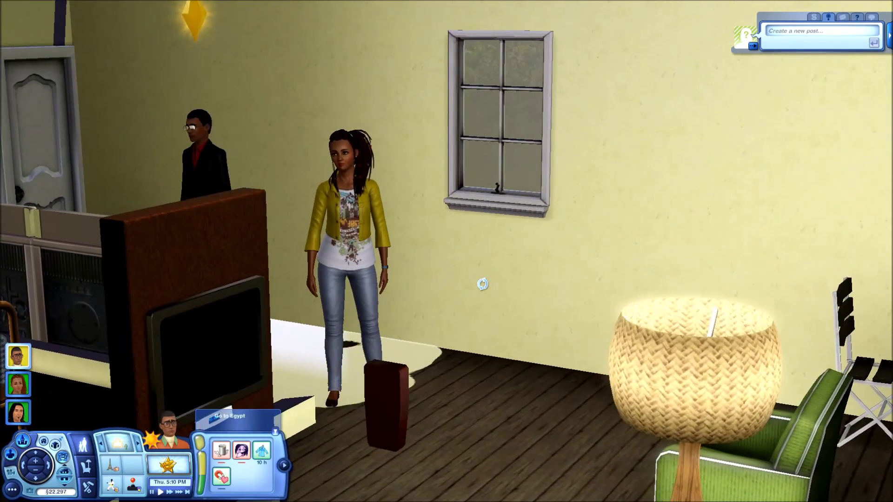
key(e)
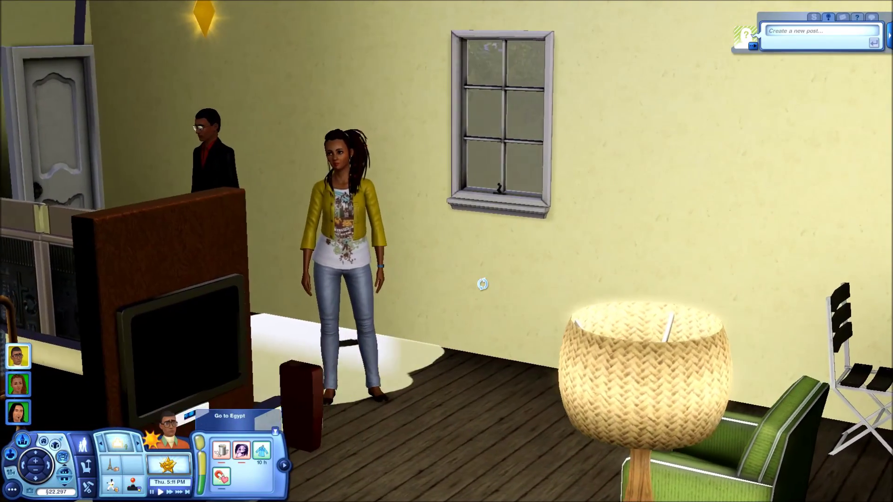